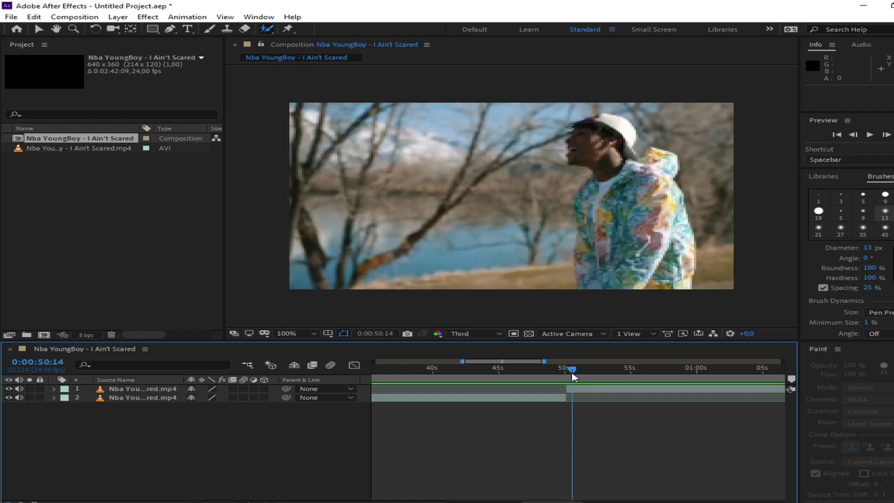
Step: Split the upper clip at 0:00:51:17 to isolate the lakeside shot, and return to the start of that segment
{"action": "key", "text": "equal"}
{"action": "key", "text": "equal"}
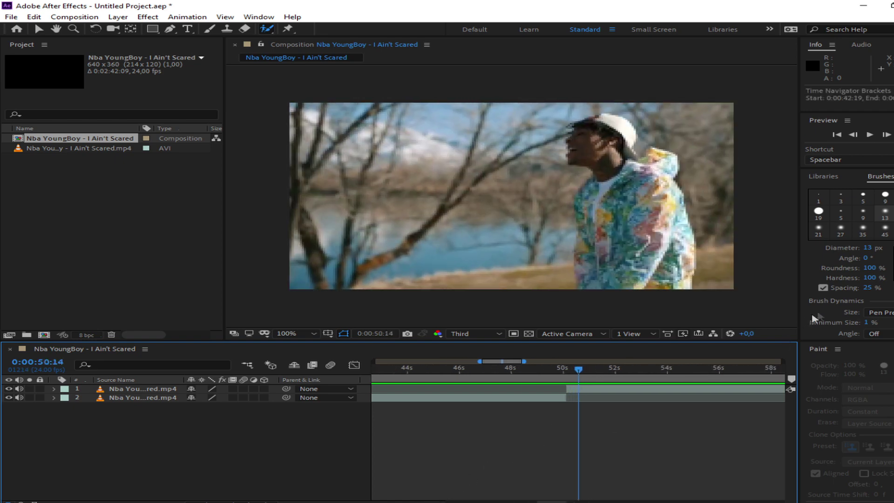
{"action": "left_click", "coordinate": [886, 135]}
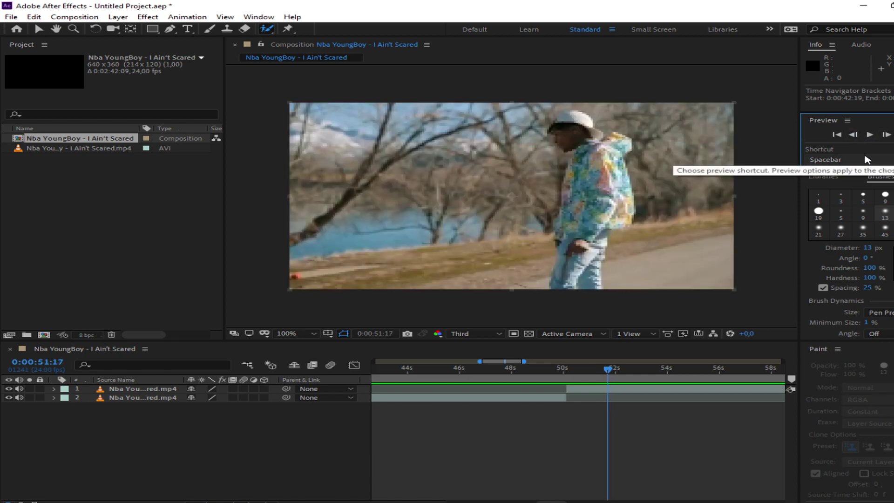
{"action": "left_click", "coordinate": [585, 402]}
{"action": "key", "text": "ctrl+shift+d"}
{"action": "key", "text": "i"}
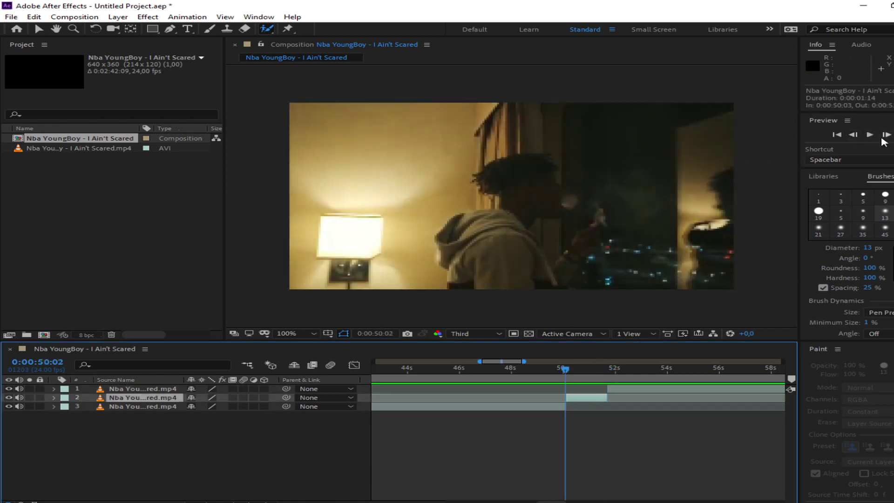
Step: Open the short lakeside segment in its layer view and paint a Roto Brush foreground stroke over the man at 0:00:50:03
{"action": "left_click", "coordinate": [853, 134]}
{"action": "left_click", "coordinate": [590, 399]}
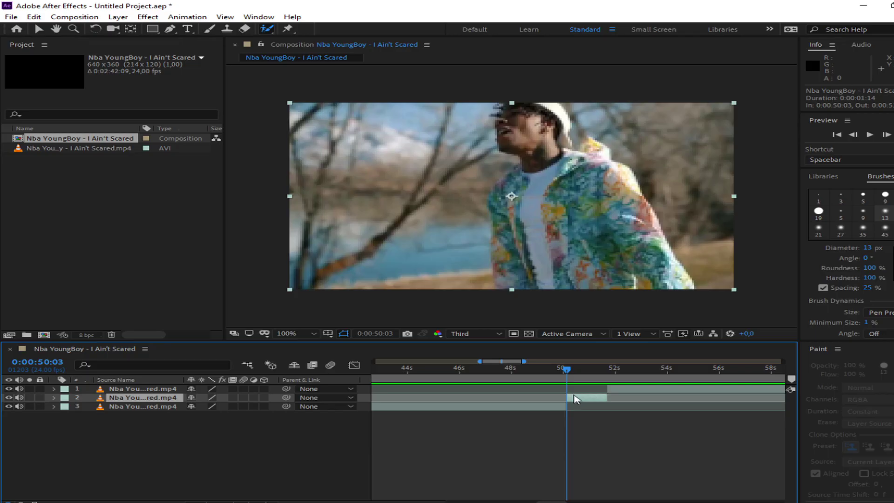
{"action": "double_click", "coordinate": [578, 401]}
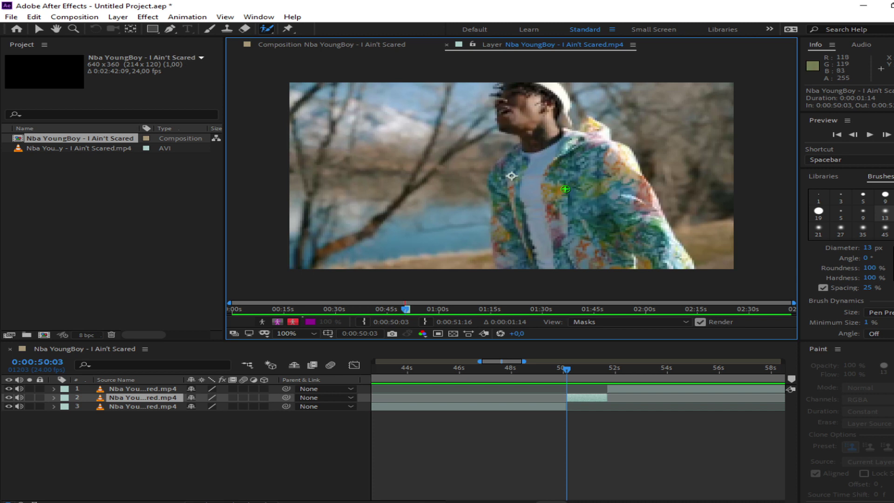
{"action": "left_click_drag", "start_coordinate": [569, 260], "coordinate": [658, 253]}
{"action": "mouse_move", "coordinate": [635, 189]}
{"action": "left_mouse_down"}
{"action": "mouse_move", "coordinate": [629, 164]}
{"action": "mouse_move", "coordinate": [591, 147]}
{"action": "left_mouse_up"}
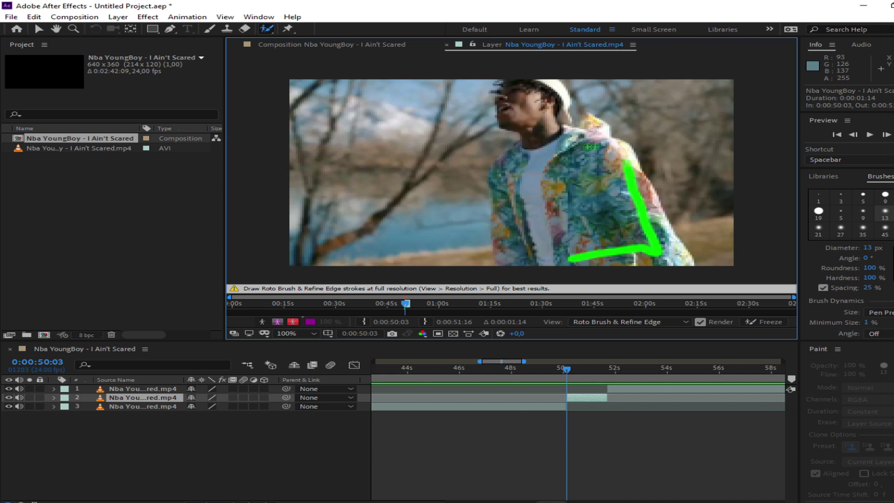
{"action": "left_click_drag", "start_coordinate": [547, 116], "coordinate": [553, 92]}
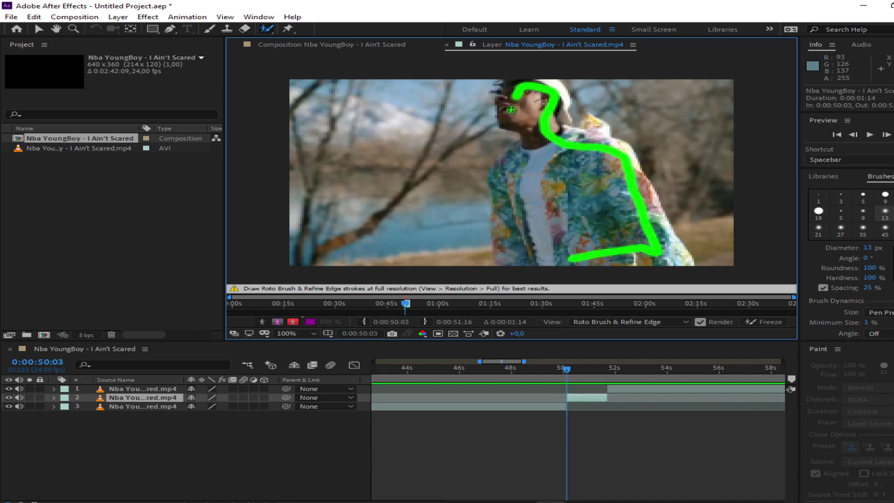
{"action": "mouse_move", "coordinate": [500, 172]}
{"action": "left_mouse_down"}
{"action": "mouse_move", "coordinate": [506, 261]}
{"action": "mouse_move", "coordinate": [601, 262]}
{"action": "mouse_move", "coordinate": [675, 247]}
{"action": "mouse_move", "coordinate": [588, 140]}
{"action": "left_mouse_up"}
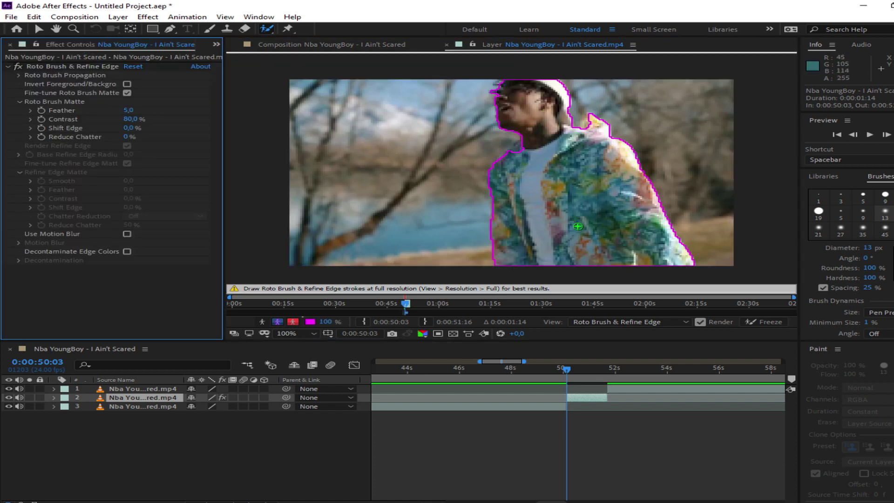
Step: Reveal the Roto Brush effect properties and step through the frames up to 0:00:50:10 to examine how the outline follows the man
{"action": "key", "text": "e"}
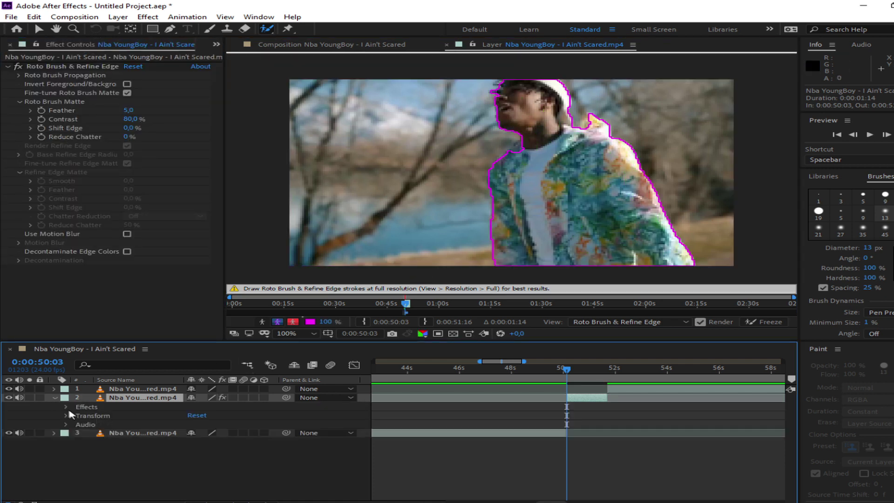
{"action": "scroll", "coordinate": [567, 153], "scroll_direction": "up", "scroll_amount": 3}
{"action": "scroll", "coordinate": [559, 159], "scroll_direction": "down", "scroll_amount": 5}
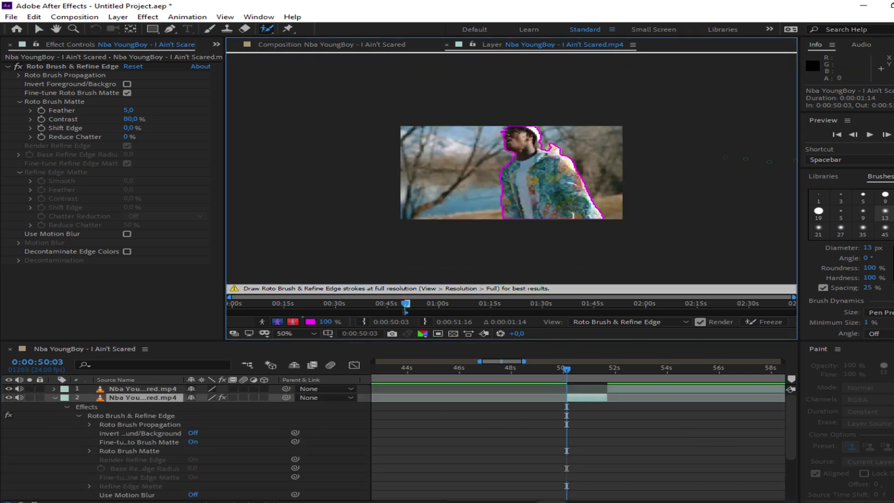
{"action": "left_click", "coordinate": [886, 135]}
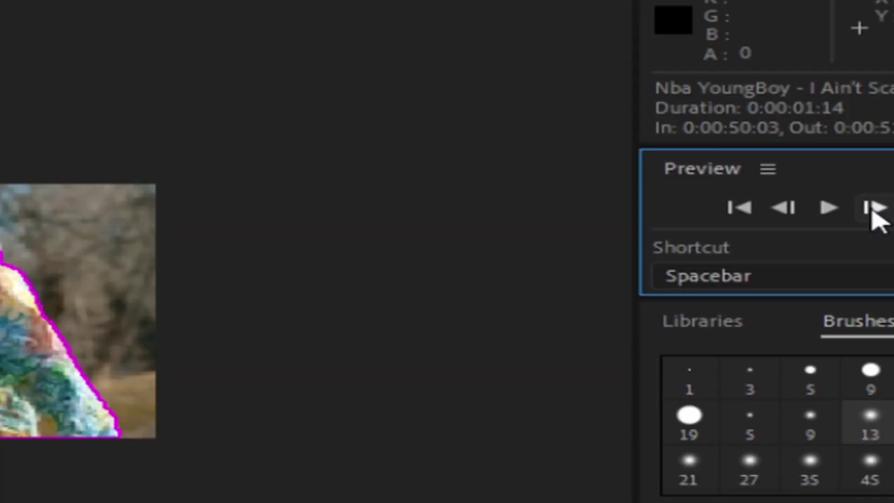
{"action": "left_click", "coordinate": [872, 213]}
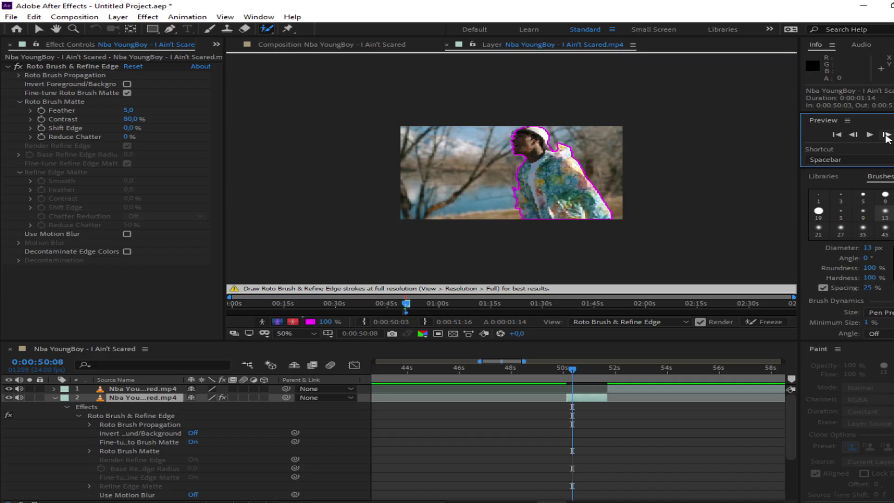
{"action": "left_click", "coordinate": [874, 210]}
{"action": "left_click", "coordinate": [875, 209]}
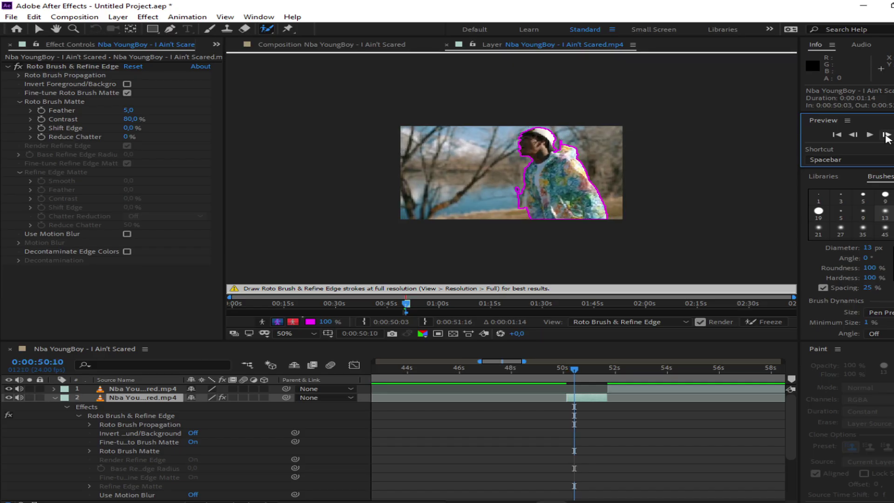
{"action": "left_click", "coordinate": [854, 135]}
{"action": "left_click", "coordinate": [855, 136]}
{"action": "left_click", "coordinate": [855, 135]}
{"action": "left_click", "coordinate": [855, 135]}
{"action": "left_click", "coordinate": [854, 135]}
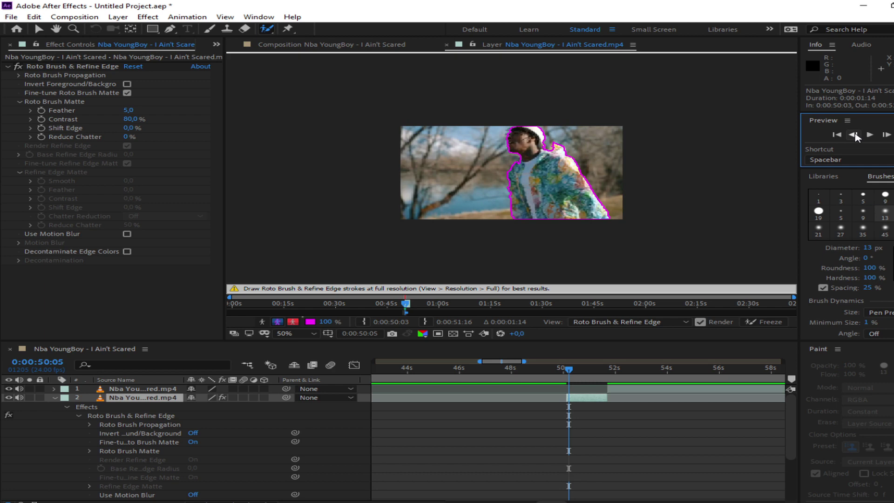
Step: Correct the matte frame by frame from 0:00:50:05 to 0:00:50:10, subtracting stray background beside the man's jacket
{"action": "key", "text": "period"}
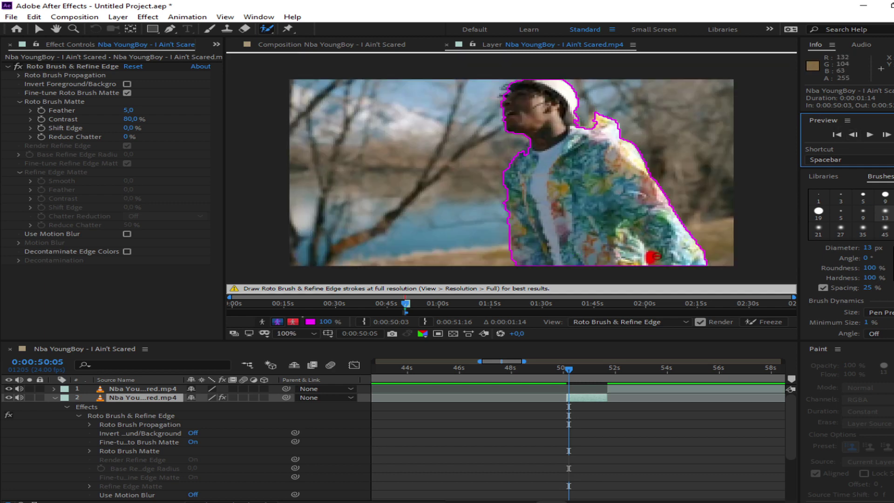
{"action": "key", "text": "Page_Down"}
{"action": "key", "text": "Page_Down"}
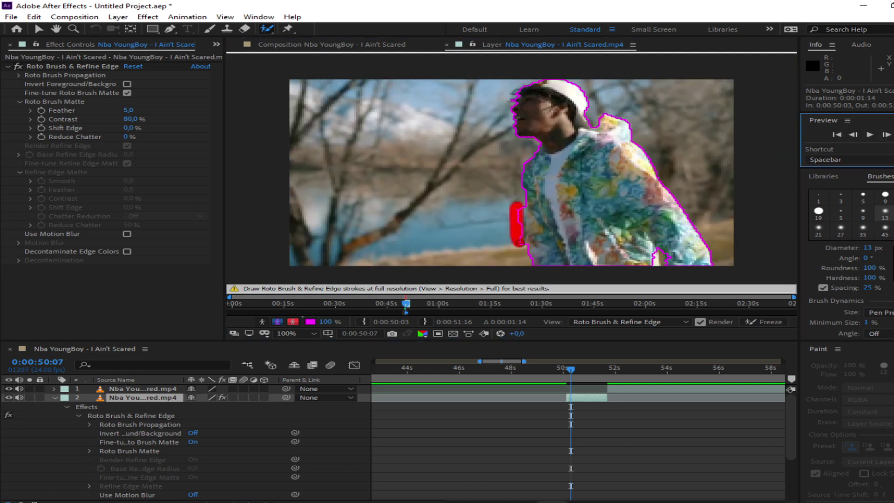
{"action": "left_click_drag", "start_coordinate": [529, 176], "coordinate": [547, 263]}
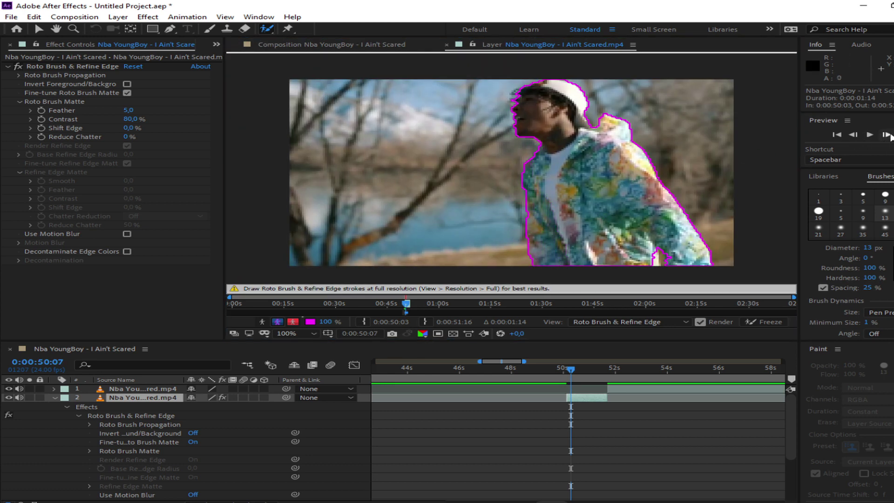
{"action": "key", "text": "Page_Down"}
{"action": "key", "text": "Page_Down"}
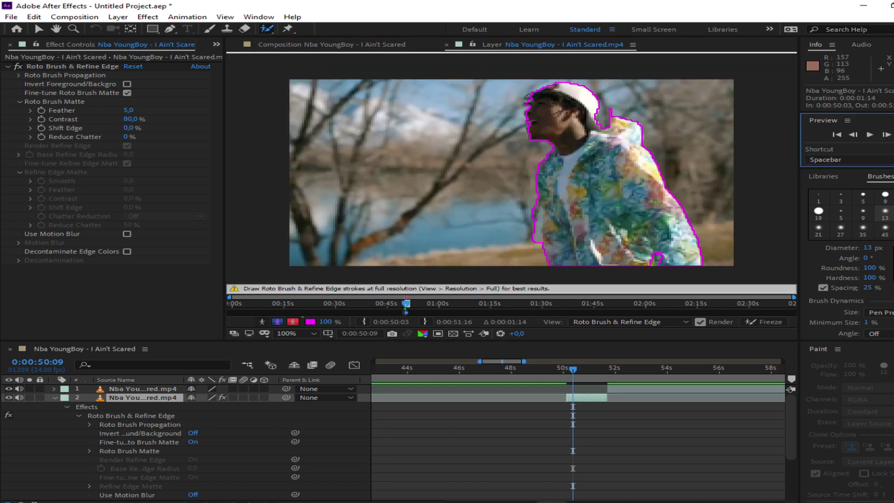
{"action": "key", "text": "Page_Down"}
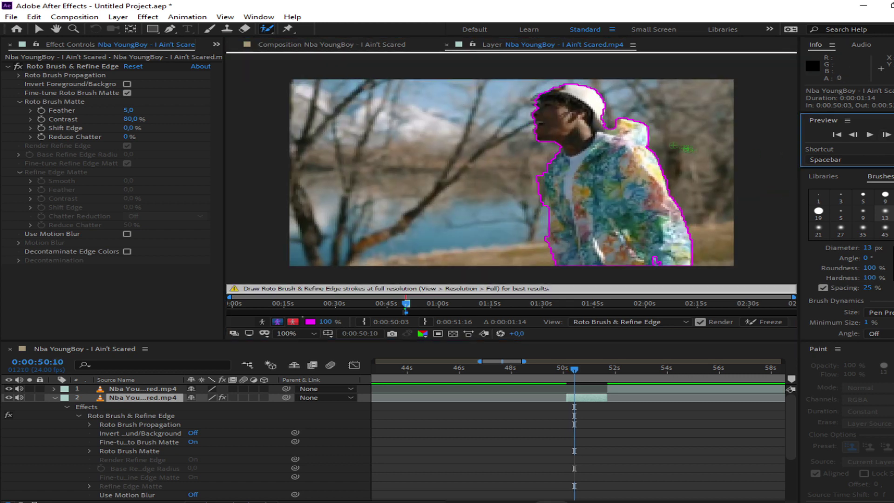
{"action": "left_click", "coordinate": [538, 179], "text": "alt"}
Step: Advance to 0:00:50:17 and add the man's hand to the matte with a Roto Brush foreground stroke
{"action": "left_click", "coordinate": [887, 135]}
{"action": "left_click", "coordinate": [887, 135]}
{"action": "left_click", "coordinate": [887, 135]}
{"action": "left_click", "coordinate": [887, 135]}
{"action": "left_click", "coordinate": [887, 135]}
{"action": "left_click", "coordinate": [887, 135]}
{"action": "left_click", "coordinate": [887, 135]}
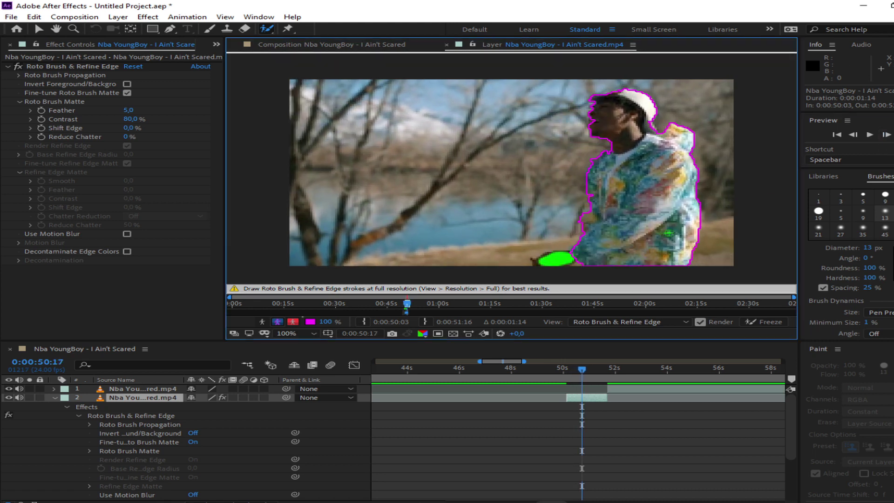
Step: Continue the matte frame by frame to 0:00:51:00, keeping the man's outstretched hand inside the outline
{"action": "left_click", "coordinate": [887, 136]}
{"action": "left_click", "coordinate": [887, 135]}
{"action": "left_click", "coordinate": [886, 135]}
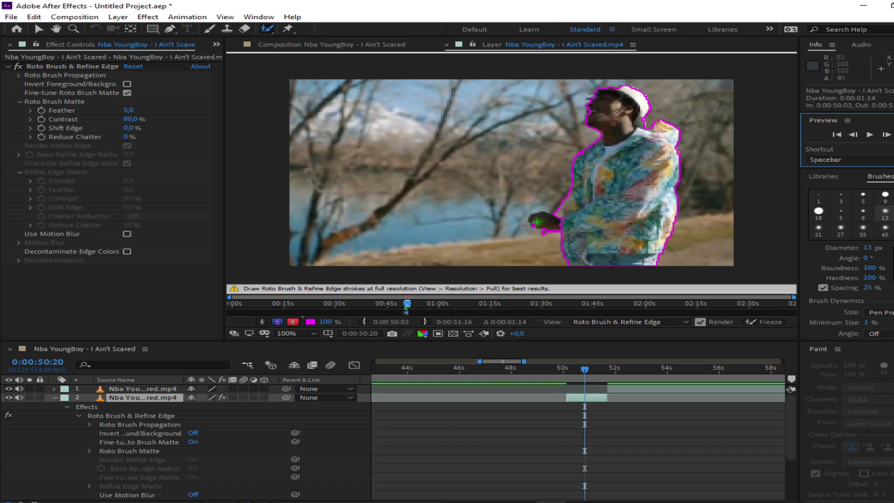
{"action": "left_click", "coordinate": [886, 135]}
{"action": "left_click", "coordinate": [887, 135]}
{"action": "left_click", "coordinate": [887, 135]}
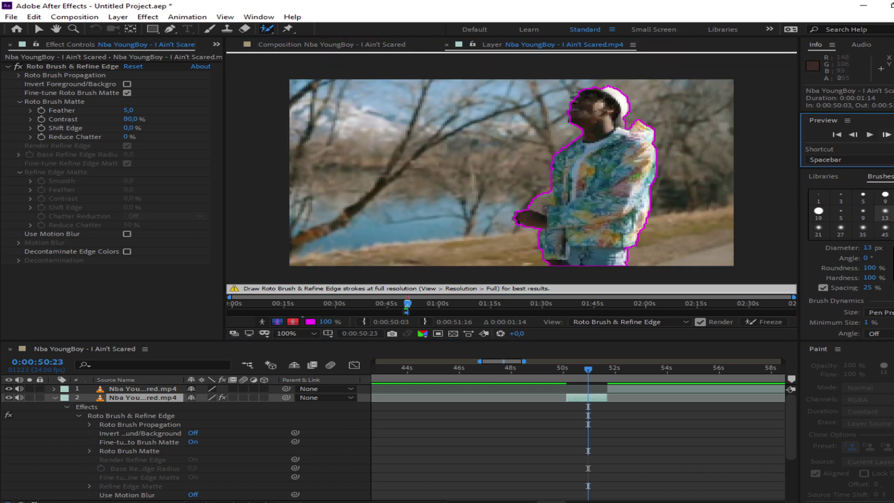
{"action": "left_click", "coordinate": [886, 135]}
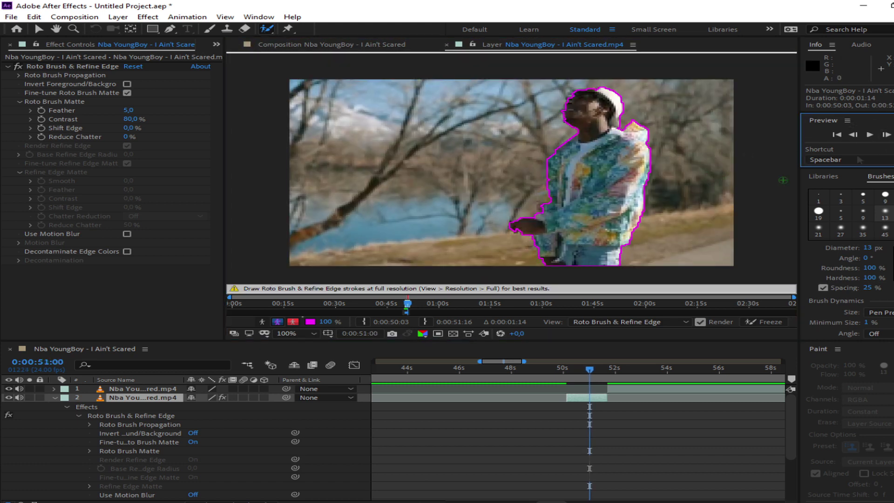
Step: Advance to 0:00:51:07 and correct the matte around the man's rear arm and hand
{"action": "left_click", "coordinate": [887, 135]}
{"action": "left_click", "coordinate": [887, 135]}
{"action": "left_click", "coordinate": [886, 135]}
{"action": "left_click", "coordinate": [887, 135]}
{"action": "left_click", "coordinate": [887, 135]}
{"action": "left_click", "coordinate": [887, 135]}
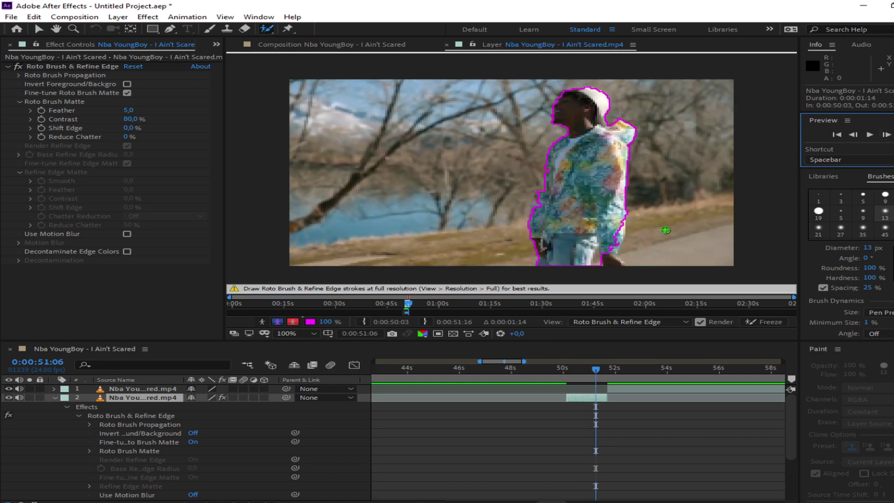
{"action": "key", "text": "Page_Down"}
{"action": "mouse_move", "coordinate": [629, 240]}
{"action": "left_mouse_down"}
{"action": "mouse_move", "coordinate": [636, 261]}
{"action": "mouse_move", "coordinate": [626, 219]}
{"action": "mouse_move", "coordinate": [629, 226]}
{"action": "mouse_move", "coordinate": [602, 254]}
{"action": "left_mouse_up"}
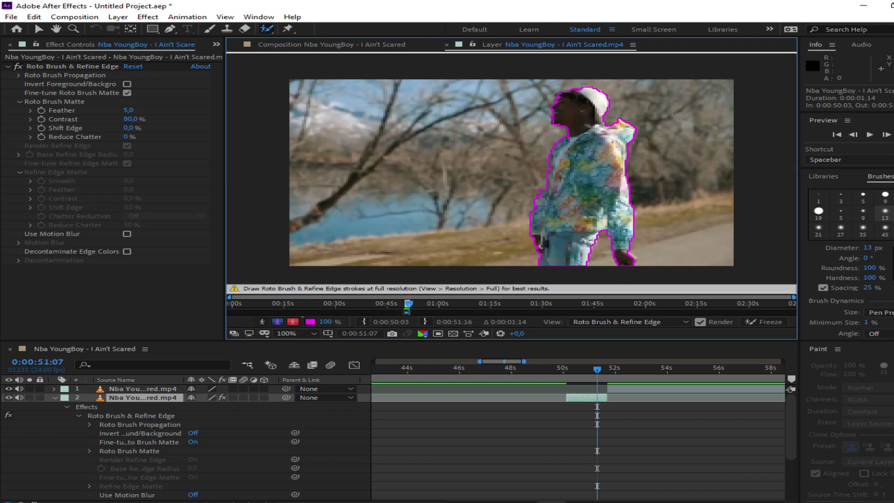
Step: Refine the matte at 0:00:51:08 and 0:00:51:09 around the gap beneath the rear arm and the jacket's front edge
{"action": "left_click", "coordinate": [886, 135]}
{"action": "mouse_move", "coordinate": [608, 231]}
{"action": "left_mouse_down"}
{"action": "mouse_move", "coordinate": [606, 242]}
{"action": "mouse_move", "coordinate": [634, 229]}
{"action": "left_mouse_up"}
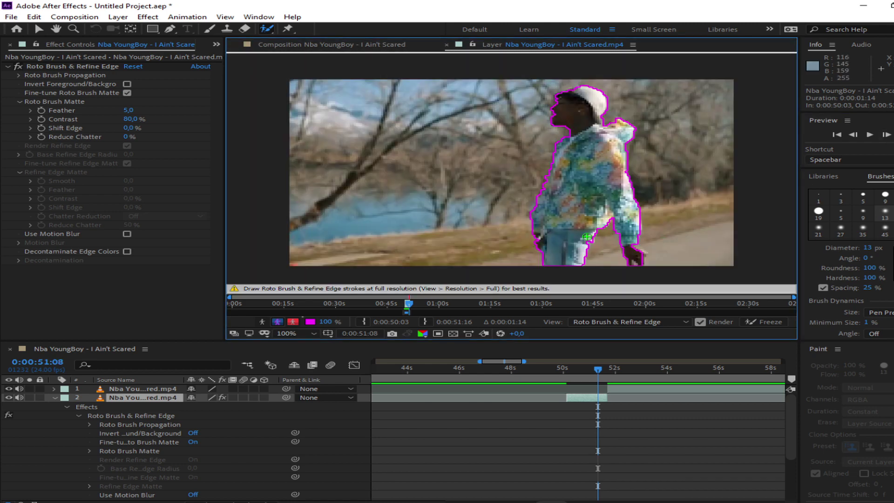
{"action": "key", "text": "Page_Down"}
{"action": "left_click_drag", "start_coordinate": [543, 173], "coordinate": [541, 179]}
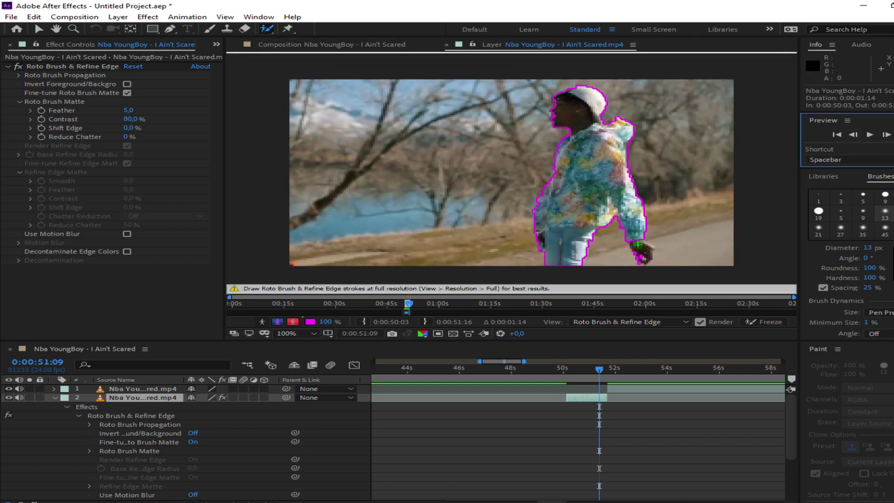
Step: Advance to 0:00:51:12 and subtract the stray background beside the front of the jacket from the matte
{"action": "left_click", "coordinate": [886, 134]}
{"action": "left_click", "coordinate": [886, 134]}
{"action": "left_click", "coordinate": [887, 134]}
{"action": "left_click_drag", "start_coordinate": [538, 237], "coordinate": [540, 237]}
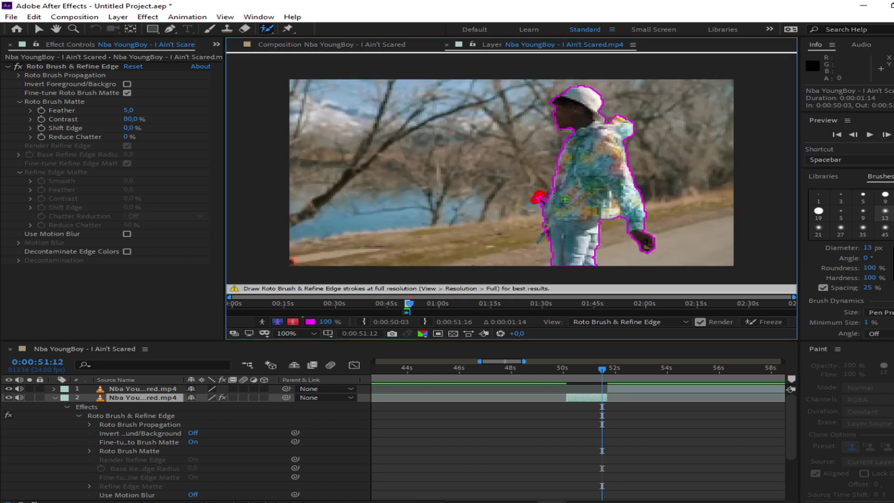
Step: Continue the matte through the segment's last frames to 0:00:51:17, adding the man's lowered hand
{"action": "left_click", "coordinate": [887, 135]}
{"action": "left_click", "coordinate": [887, 135]}
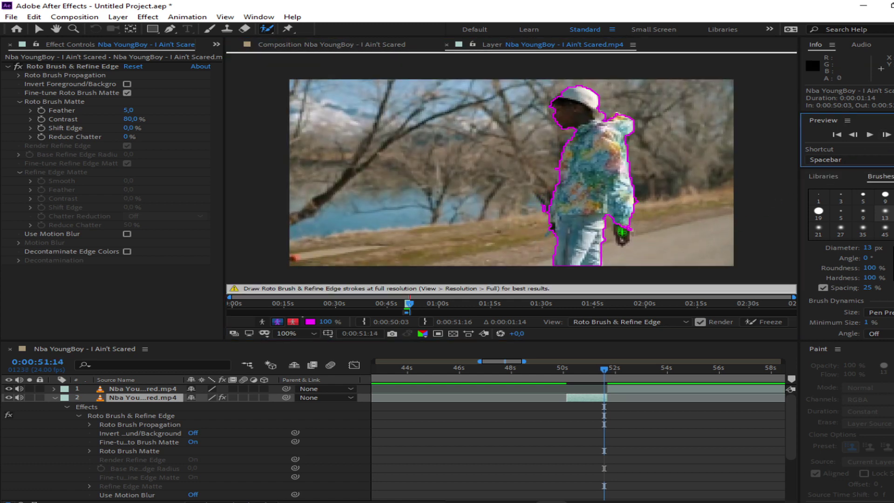
{"action": "left_click", "coordinate": [886, 135]}
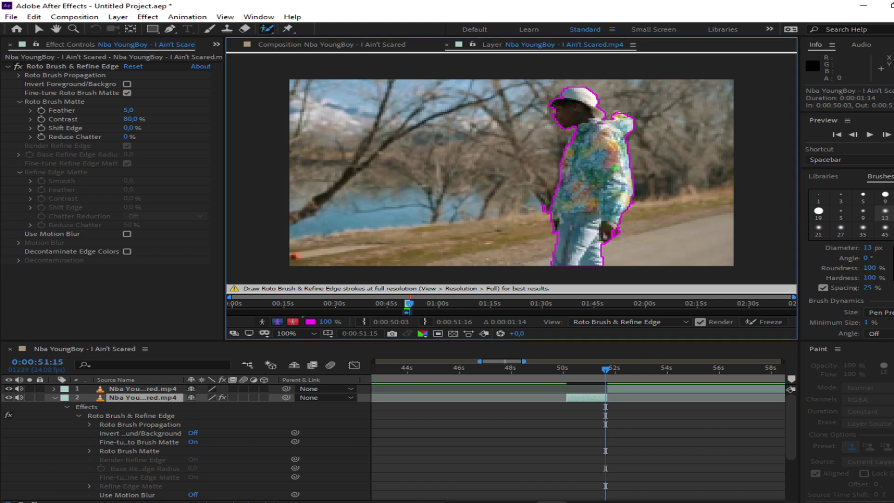
{"action": "left_click", "coordinate": [887, 134]}
{"action": "left_click", "coordinate": [886, 135]}
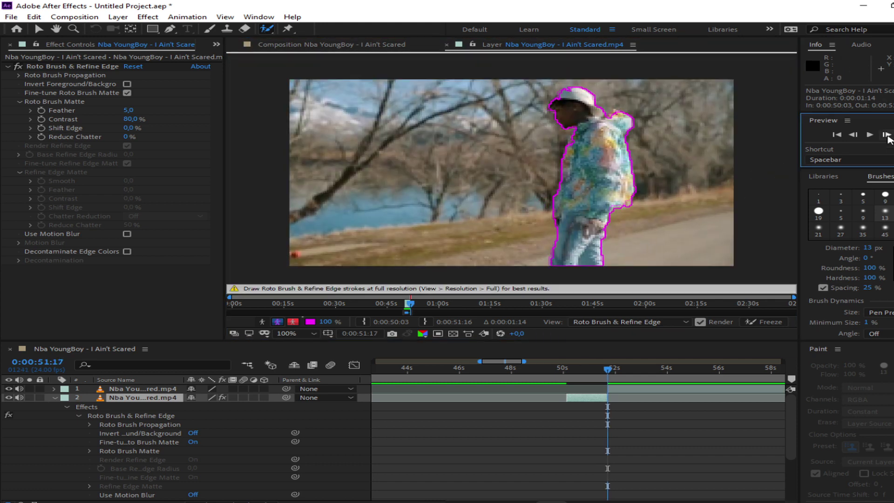
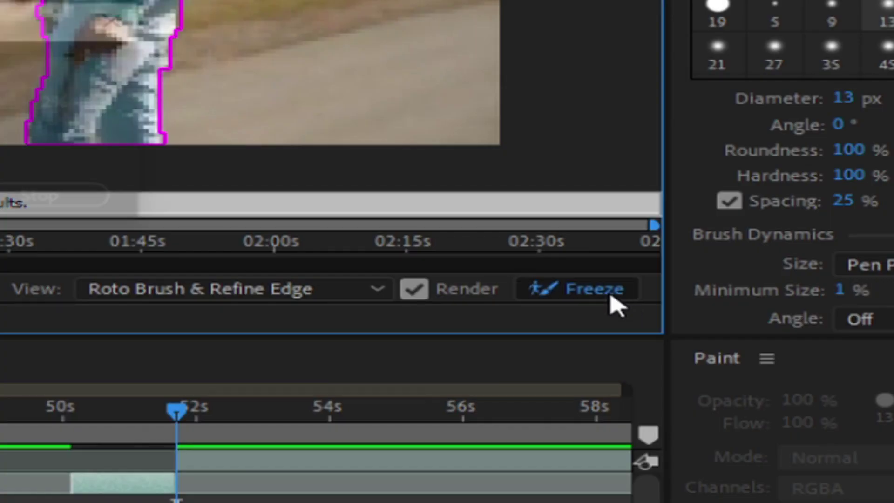
Step: Freeze the Roto Brush matte and return to the composition to review the cutout up to 0:00:51:19
{"action": "left_click", "coordinate": [773, 324]}
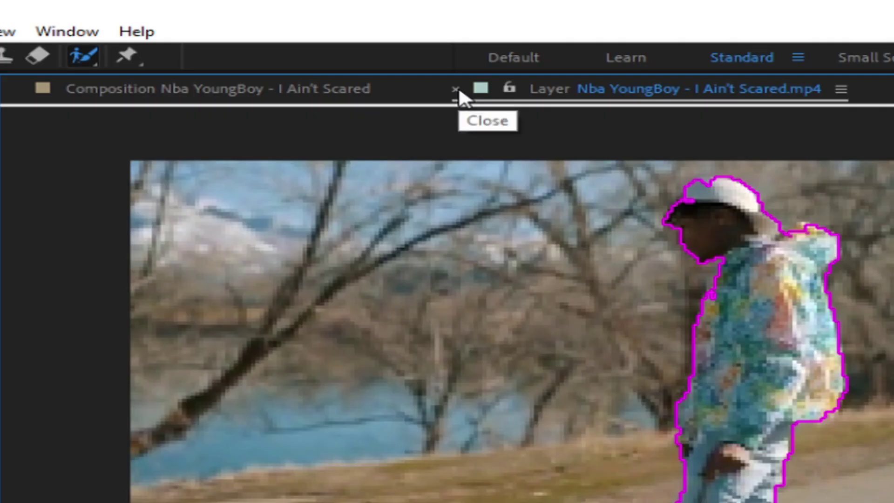
{"action": "left_click", "coordinate": [456, 89]}
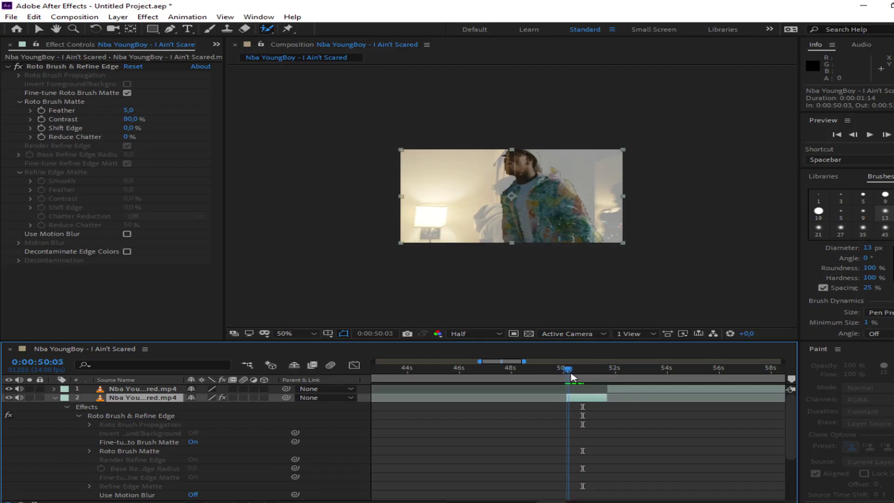
{"action": "left_click_drag", "start_coordinate": [572, 378], "coordinate": [610, 380]}
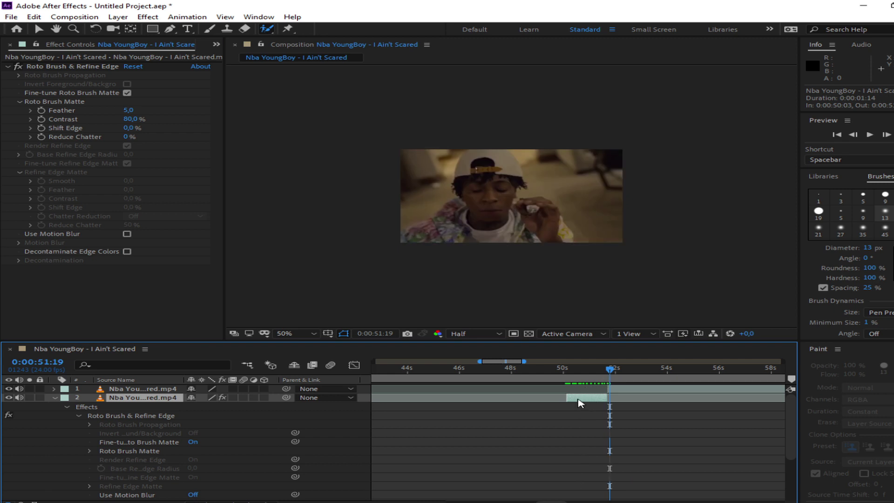
Step: Duplicate the rotoscoped segment and delete the Roto Brush & Refine Edge effect from the lower copy
{"action": "key", "text": "ctrl+d"}
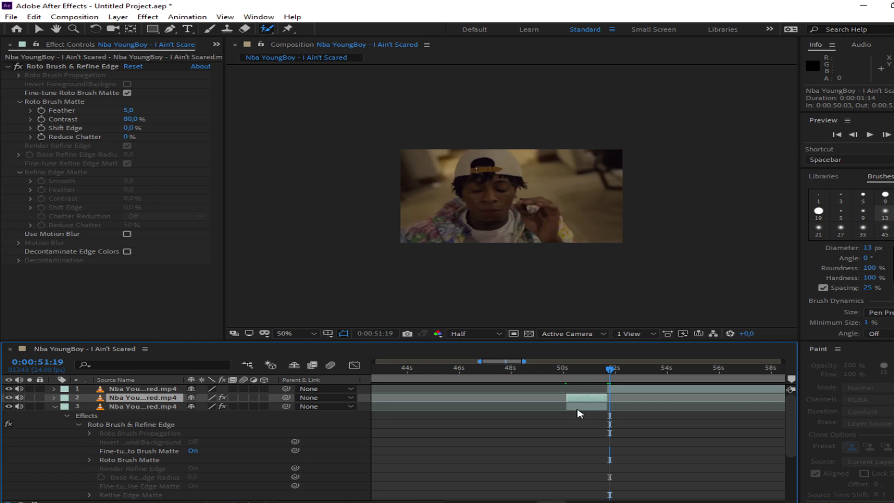
{"action": "left_click", "coordinate": [579, 408]}
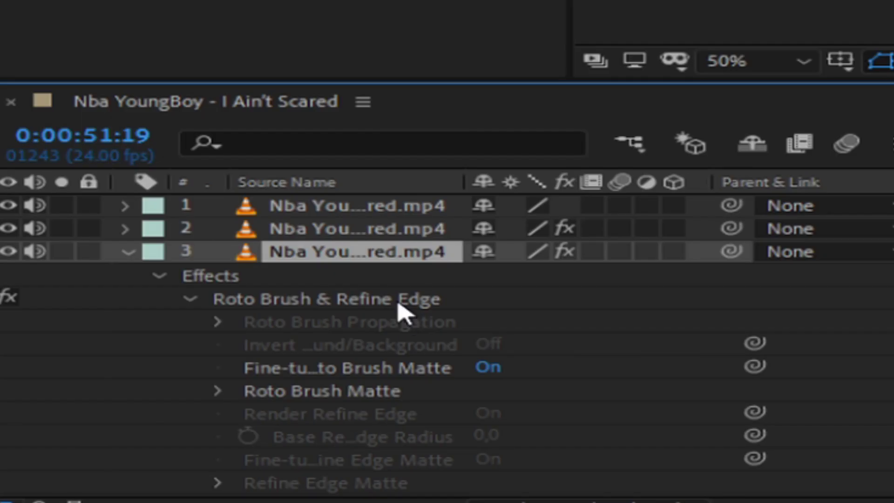
{"action": "left_click", "coordinate": [162, 425]}
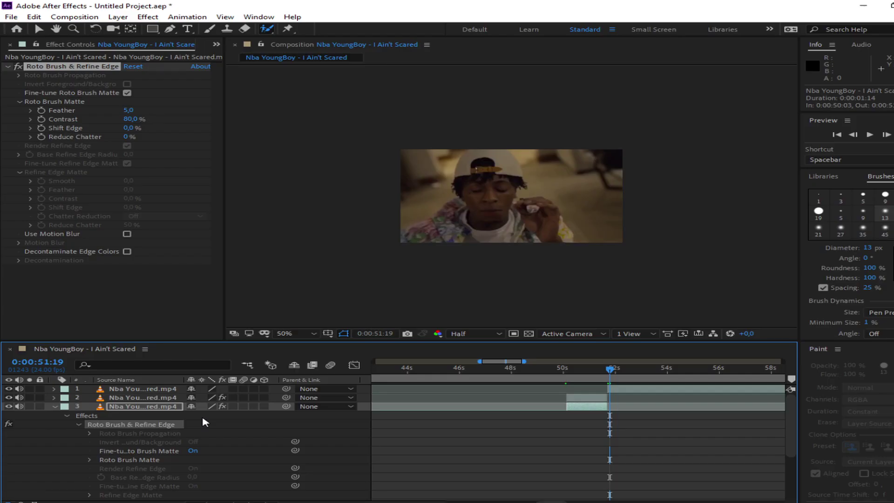
{"action": "key", "text": "Delete"}
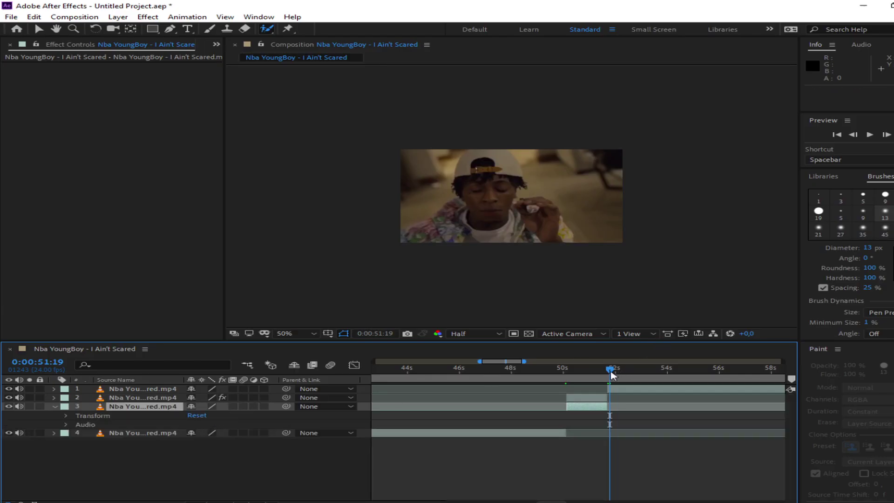
Step: Switch to the Effects workspace, find the Offset effect and apply it to the lower copy of the segment
{"action": "left_click_drag", "start_coordinate": [610, 371], "coordinate": [586, 403]}
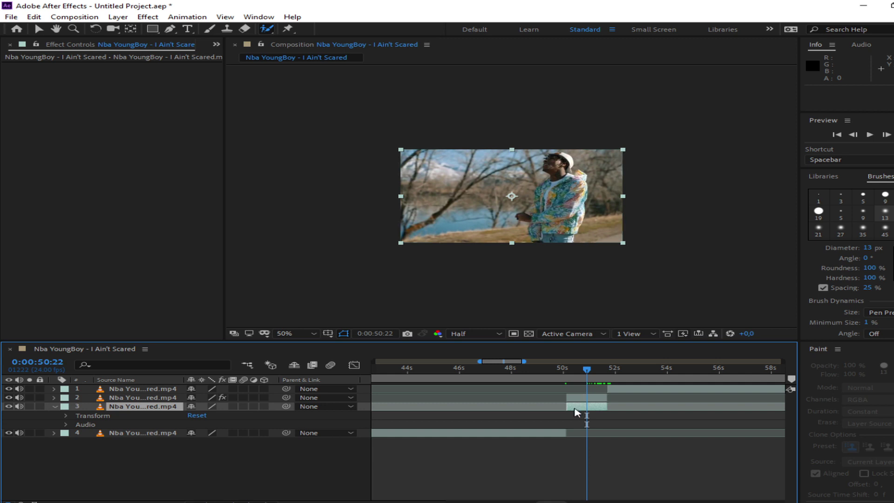
{"action": "left_click", "coordinate": [582, 399]}
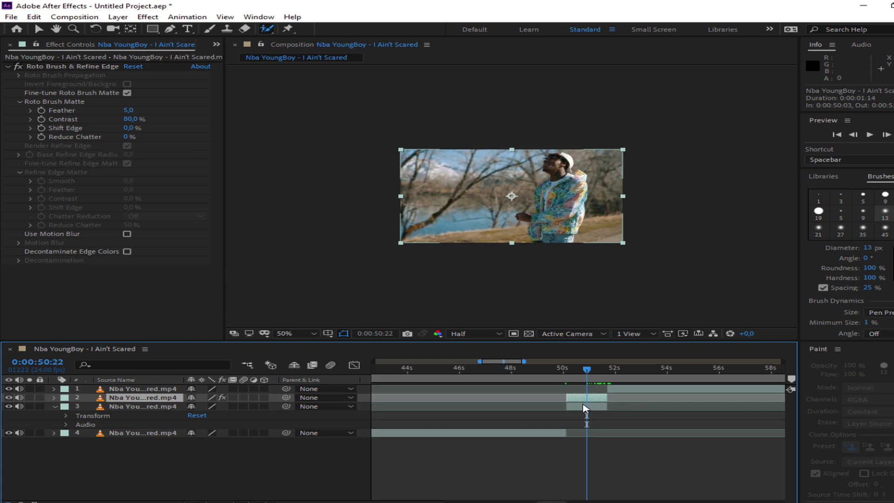
{"action": "left_click", "coordinate": [588, 409]}
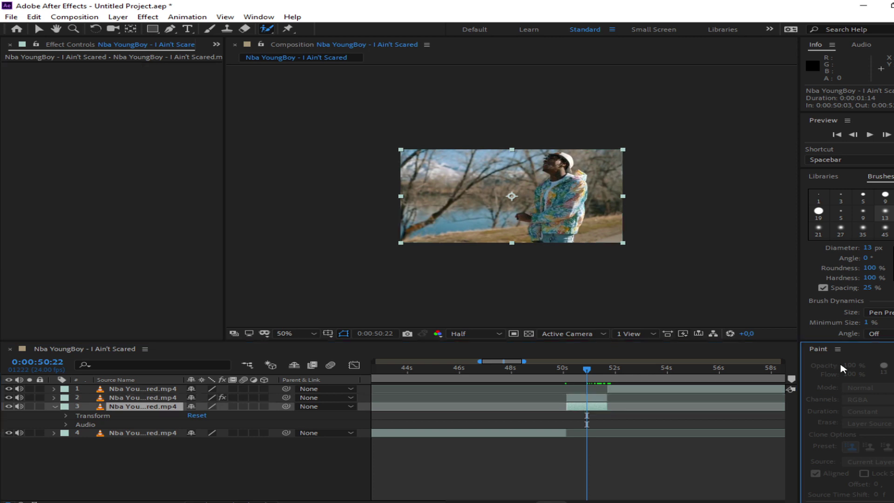
{"action": "left_click", "coordinate": [770, 30]}
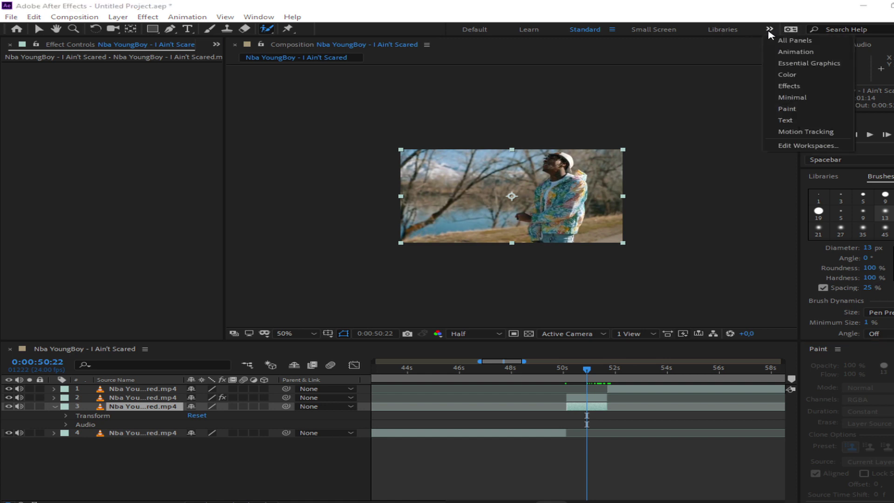
{"action": "left_click", "coordinate": [806, 85]}
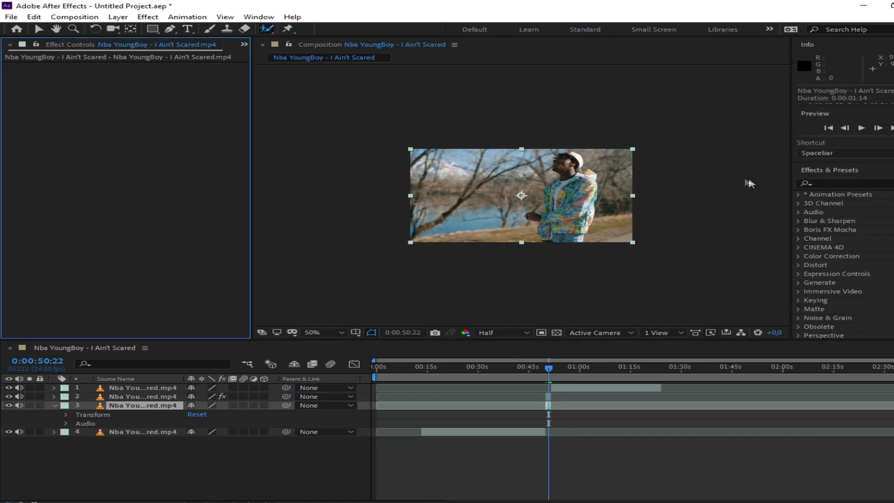
{"action": "left_click", "coordinate": [846, 184]}
{"action": "type", "text": "dffset"}
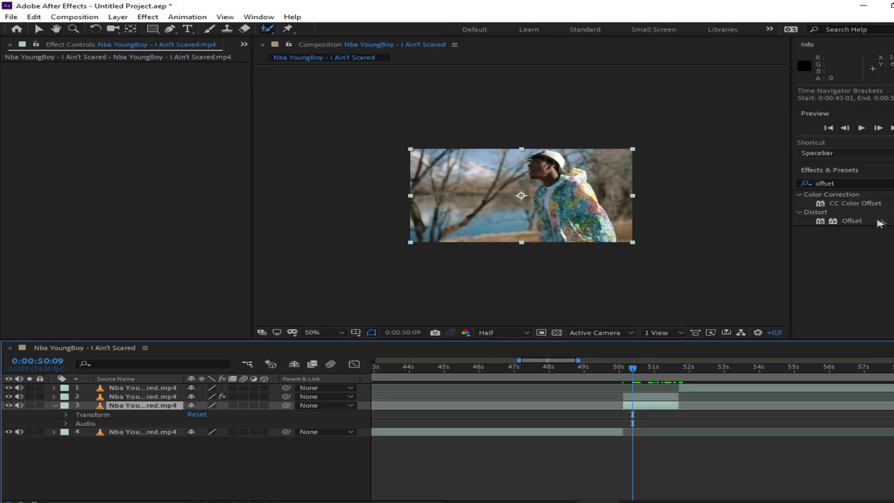
{"action": "left_click_drag", "start_coordinate": [810, 278], "coordinate": [654, 426]}
Step: Keyframe the Offset's Shift Center To at 320, 180 at 0:00:50:09 and at 6081, 180 at 0:00:51:09
{"action": "left_click", "coordinate": [79, 423]}
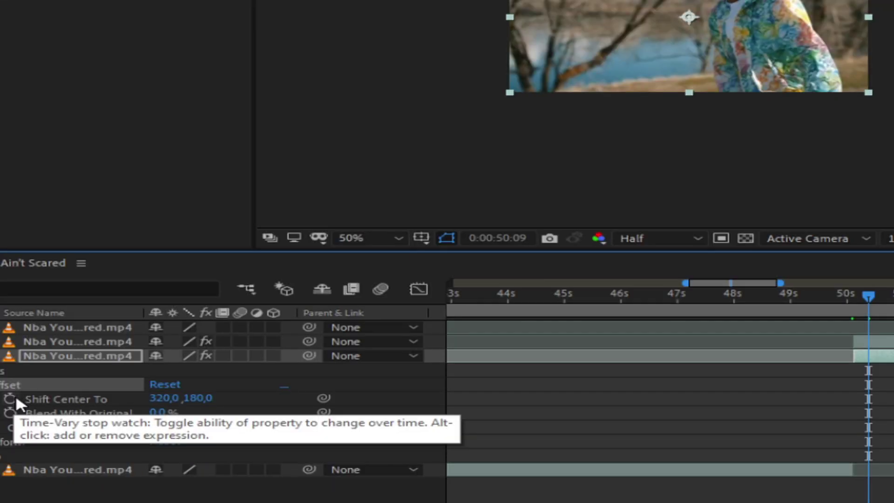
{"action": "left_click", "coordinate": [101, 433]}
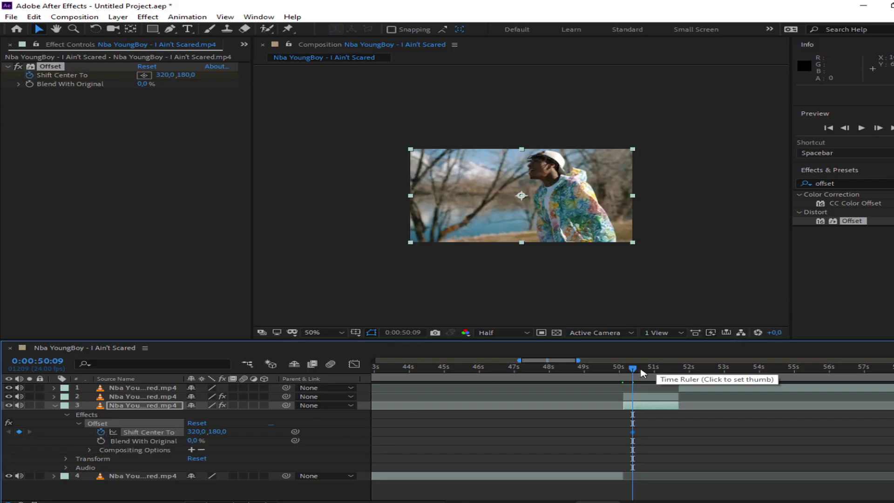
{"action": "left_click_drag", "start_coordinate": [635, 371], "coordinate": [667, 368]}
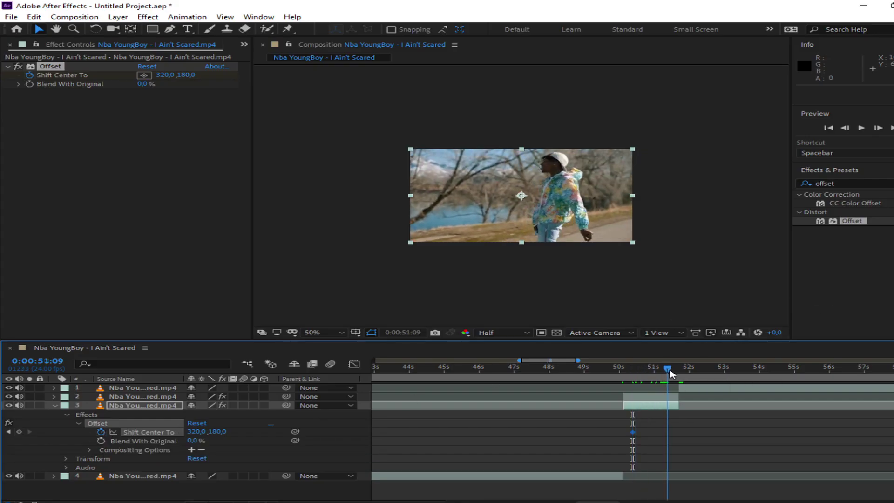
{"action": "left_click_drag", "start_coordinate": [521, 195], "coordinate": [751, 196]}
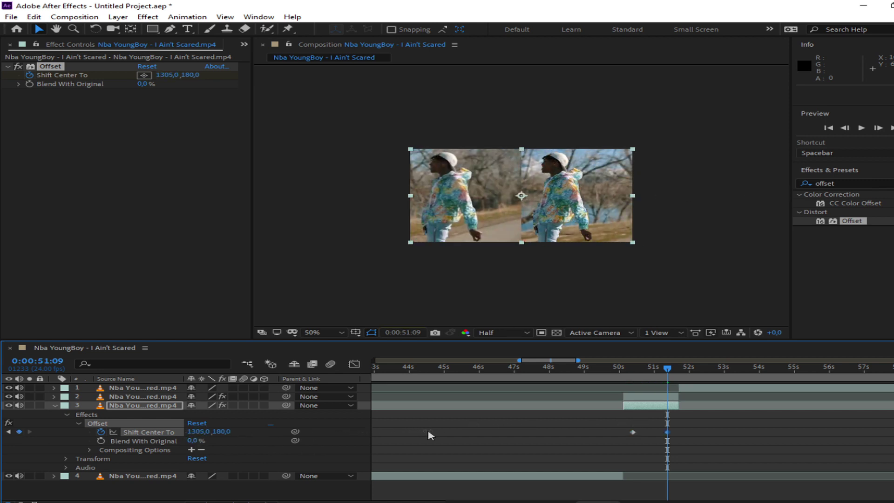
{"action": "left_click_drag", "start_coordinate": [194, 432], "coordinate": [782, 451]}
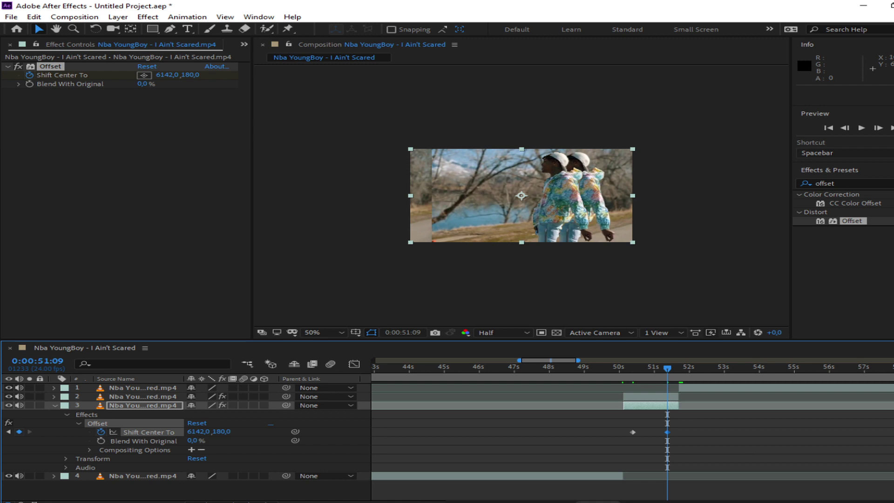
{"action": "left_click_drag", "start_coordinate": [198, 431], "coordinate": [155, 432]}
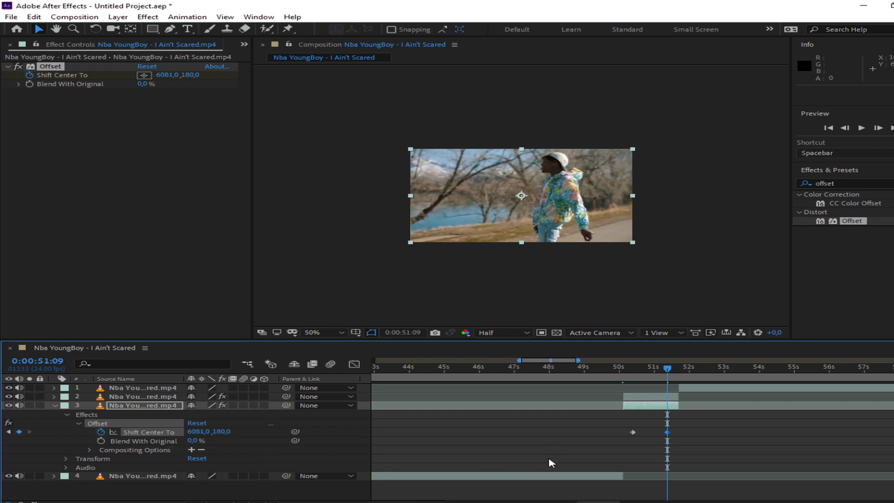
Step: Apply Easy Ease to both Shift Center To keyframes and play back the transition from 0:00:50:02
{"action": "left_click_drag", "start_coordinate": [694, 429], "coordinate": [625, 445]}
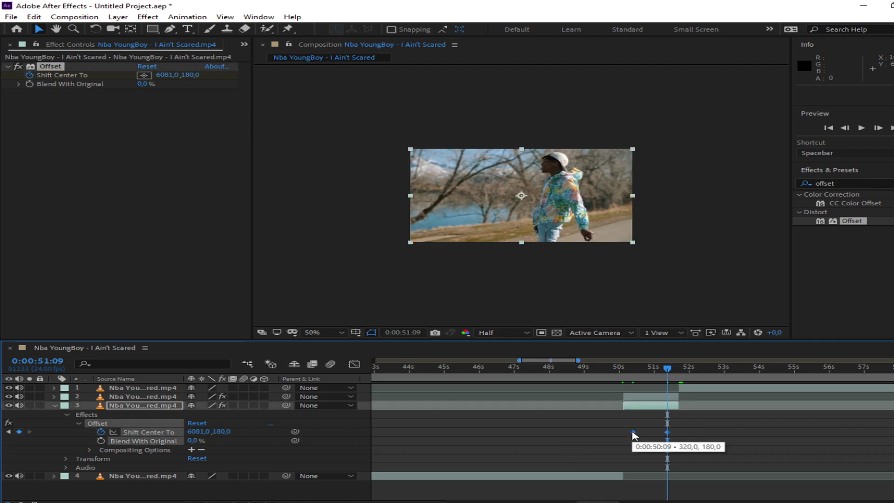
{"action": "right_click", "coordinate": [633, 433]}
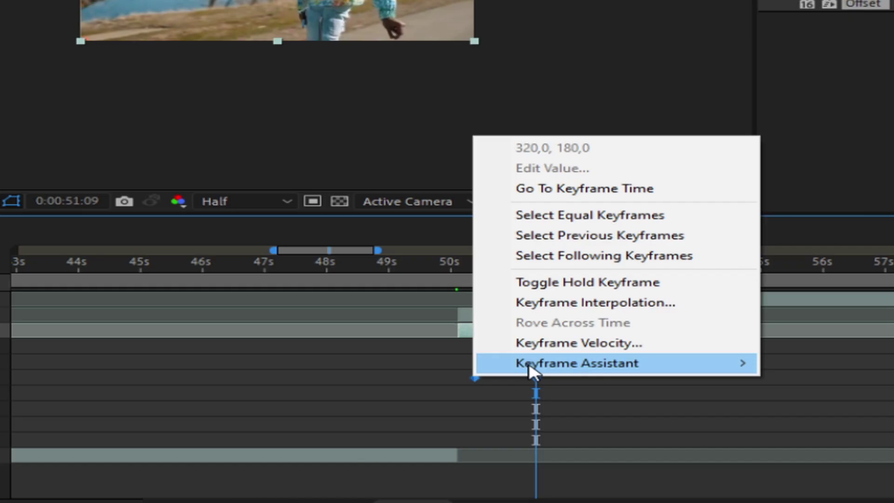
{"action": "mouse_move", "coordinate": [666, 425]}
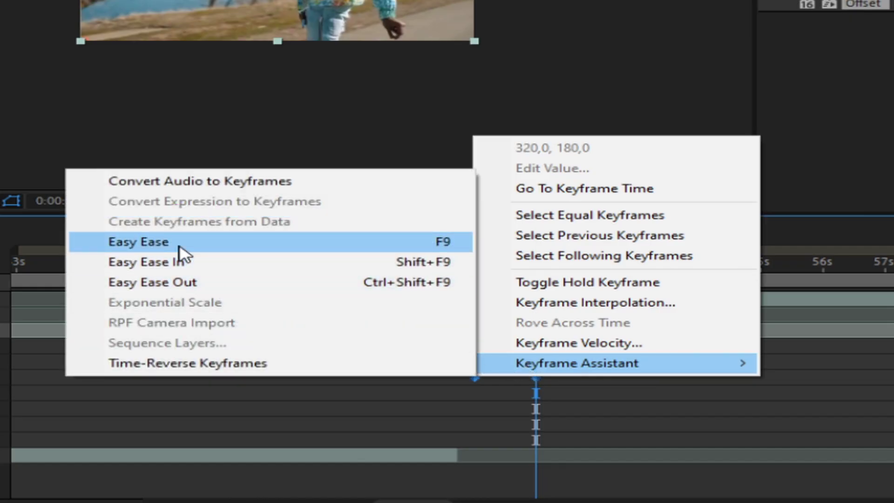
{"action": "left_click", "coordinate": [181, 246]}
{"action": "key", "text": "space"}
{"action": "key", "text": "space"}
{"action": "key", "text": "space"}
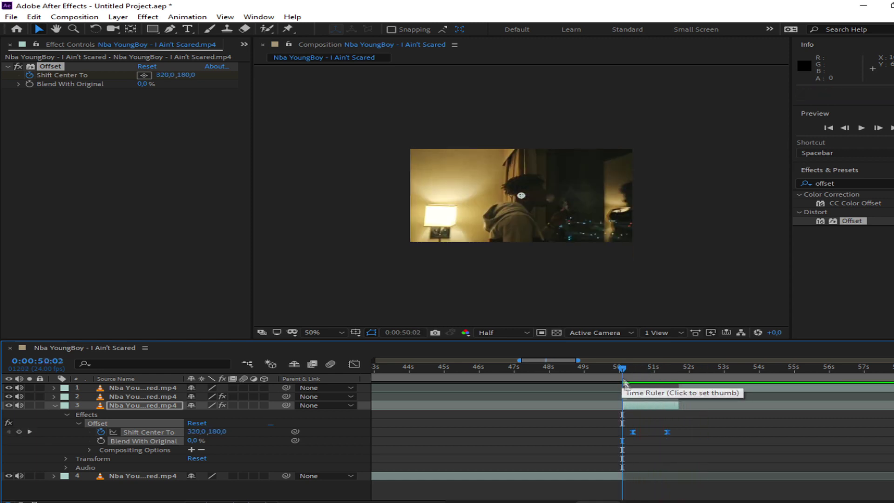
{"action": "key", "text": "space"}
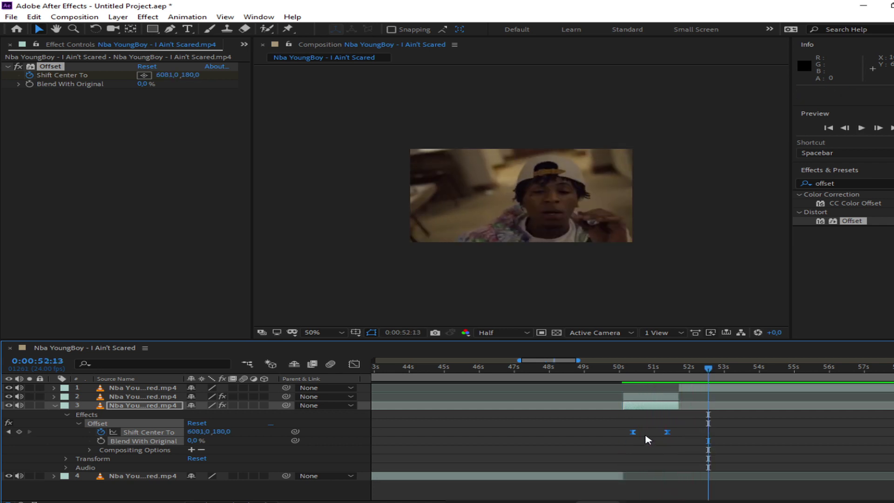
Step: Search the effects for "directio" and apply Directional Blur to the lower background copy
{"action": "left_click", "coordinate": [845, 171]}
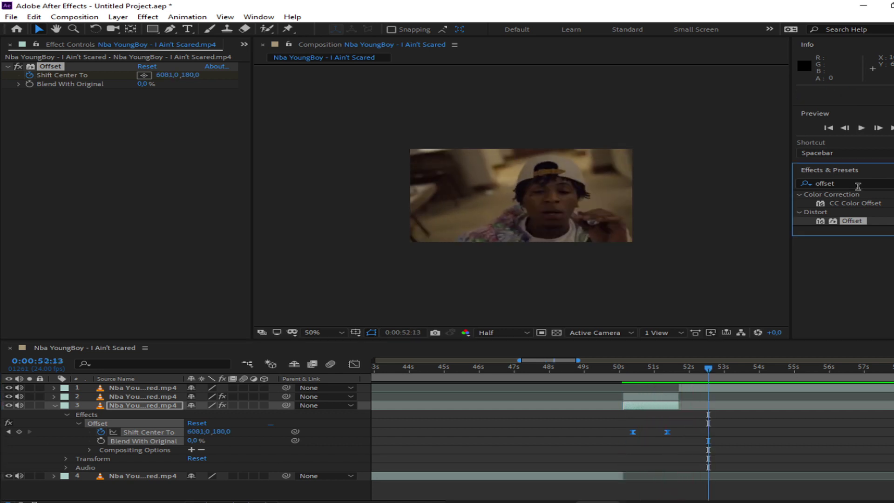
{"action": "key", "text": "BackSpace"}
{"action": "key", "text": "BackSpace"}
{"action": "key", "text": "BackSpace"}
{"action": "key", "text": "BackSpace"}
{"action": "key", "text": "BackSpace"}
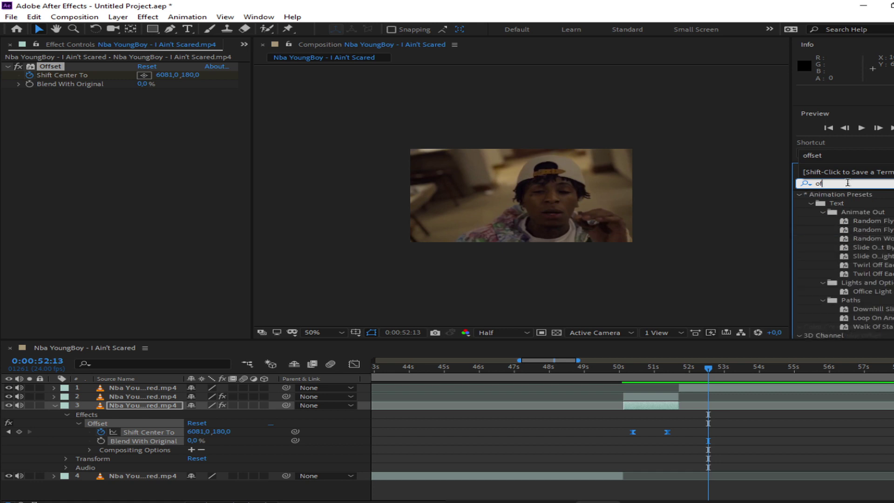
{"action": "type", "text": "directio"}
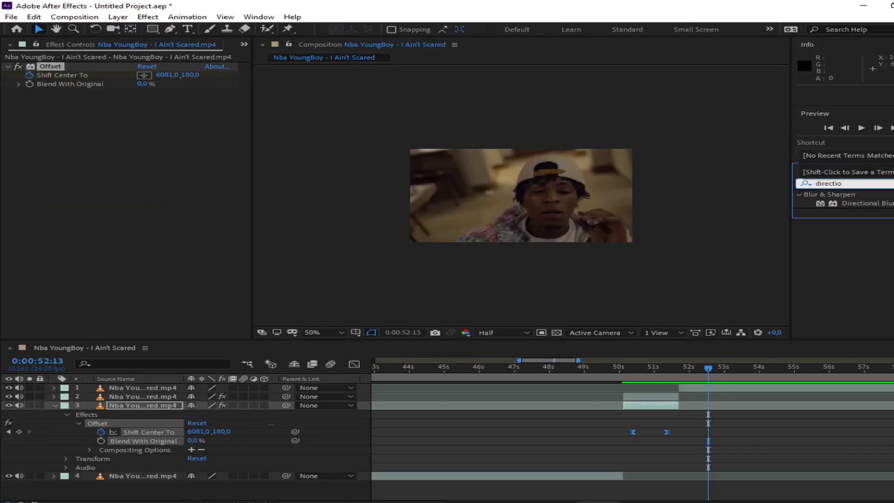
{"action": "left_click_drag", "start_coordinate": [860, 208], "coordinate": [652, 405]}
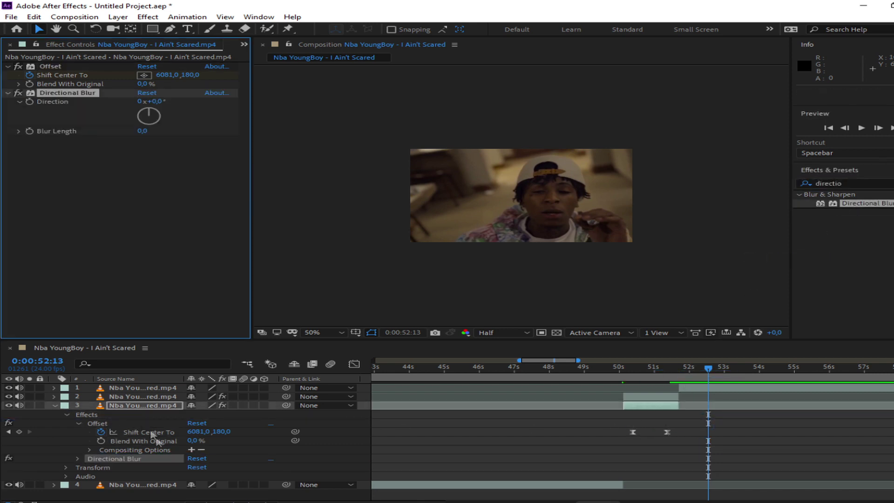
Step: Add a Blur Length keyframe of 0 at 0:00:50:08, one frame before the first Offset keyframe, leaving Direction without keyframes
{"action": "left_click", "coordinate": [78, 459]}
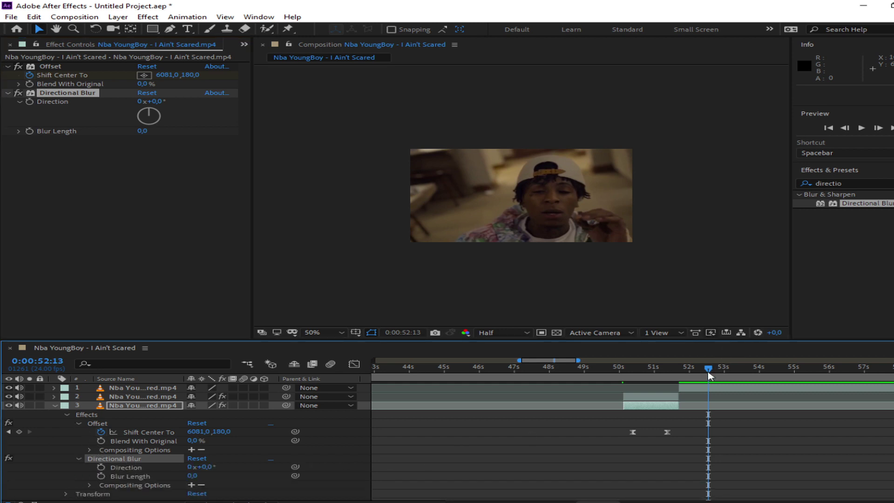
{"action": "left_click", "coordinate": [633, 368]}
{"action": "key", "text": ";"}
{"action": "left_click", "coordinate": [614, 375]}
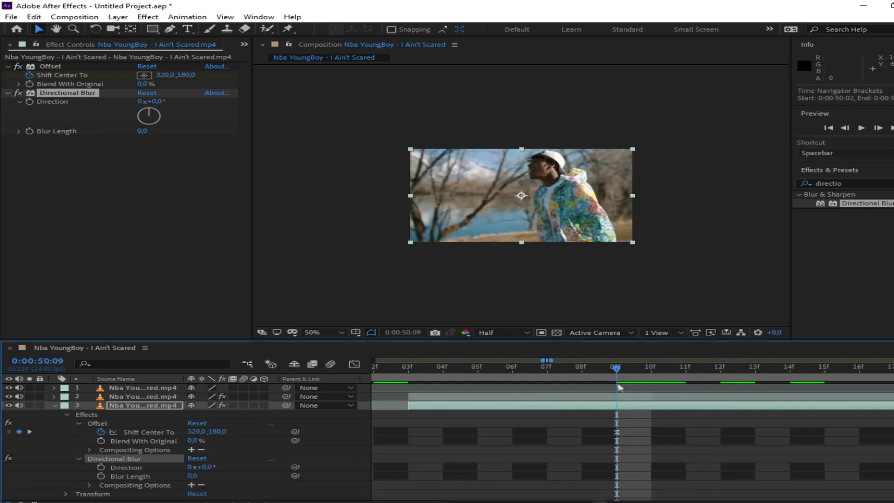
{"action": "left_click", "coordinate": [845, 128]}
{"action": "left_click", "coordinate": [101, 468]}
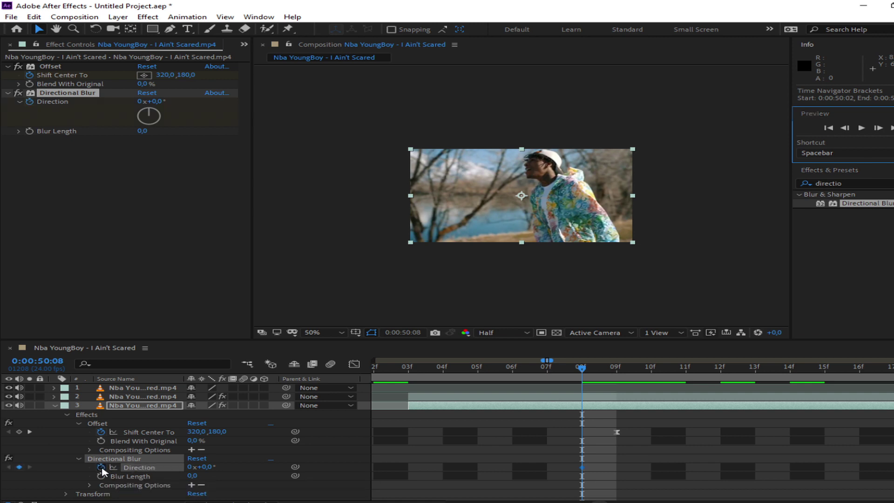
{"action": "left_click", "coordinate": [101, 467]}
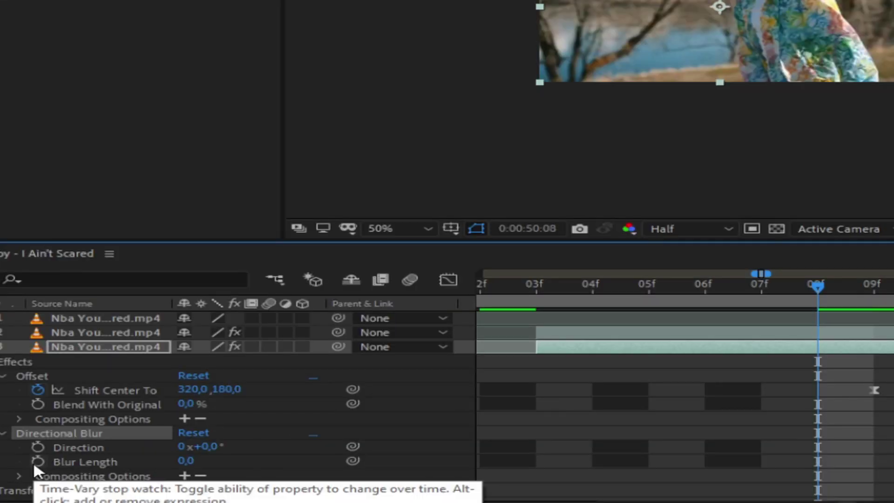
{"action": "left_click", "coordinate": [38, 461]}
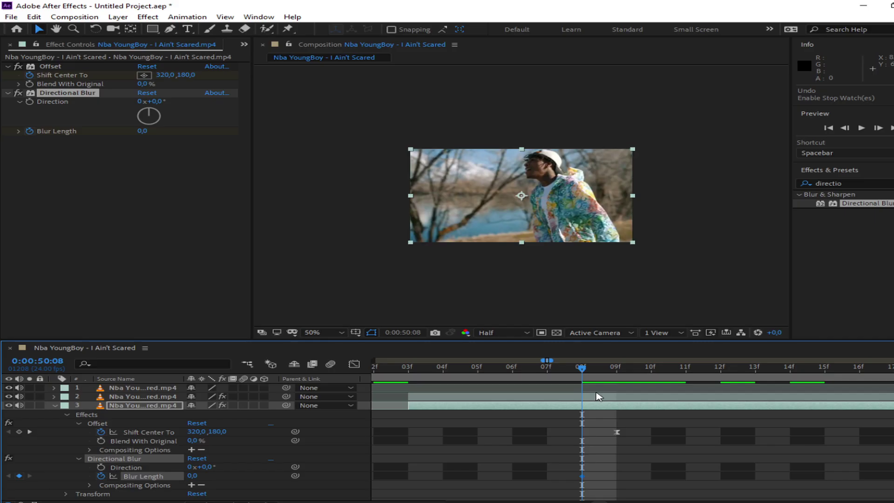
Step: Set the Directional Blur's Blur Length to 46.6 at 0:00:50:09 and its Direction to 90°
{"action": "left_click_drag", "start_coordinate": [584, 371], "coordinate": [619, 377]}
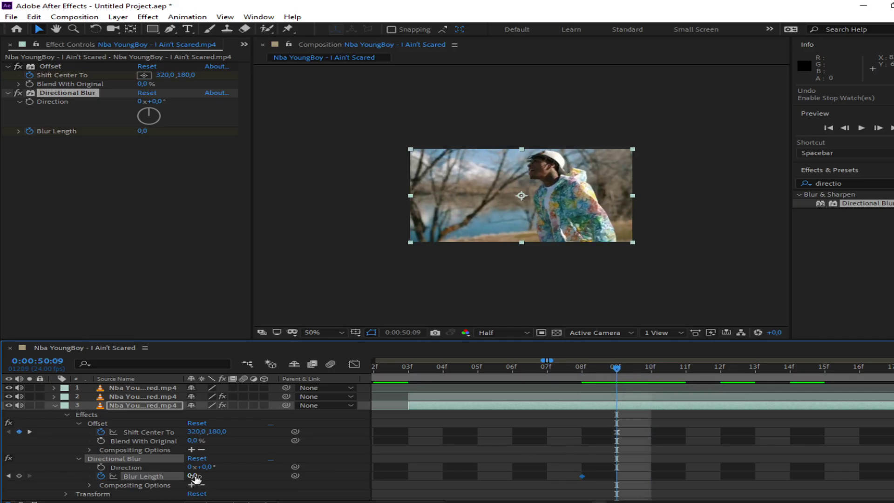
{"action": "left_click_drag", "start_coordinate": [194, 479], "coordinate": [514, 473]}
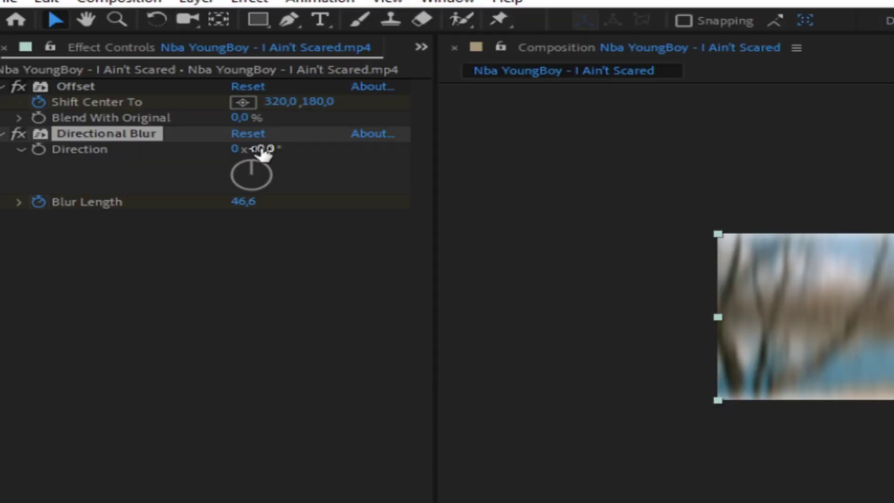
{"action": "left_click", "coordinate": [261, 149]}
{"action": "type", "text": "90"}
{"action": "key", "text": "Return"}
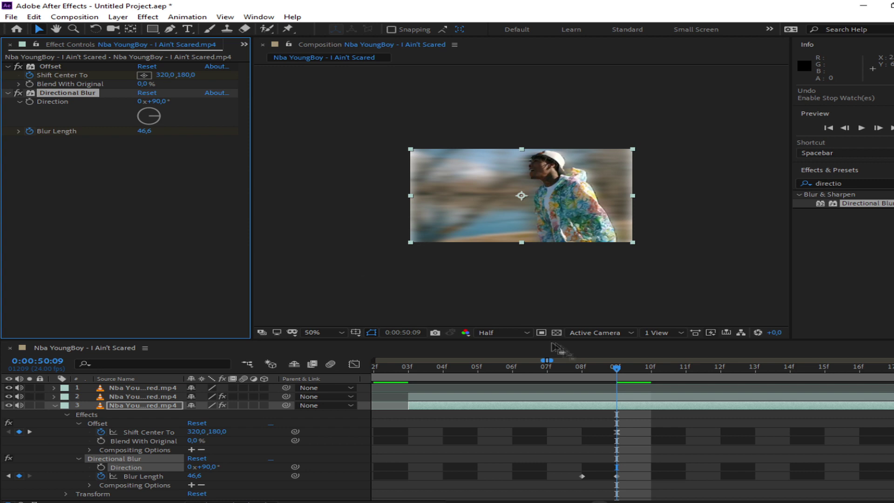
{"action": "left_click", "coordinate": [19, 131]}
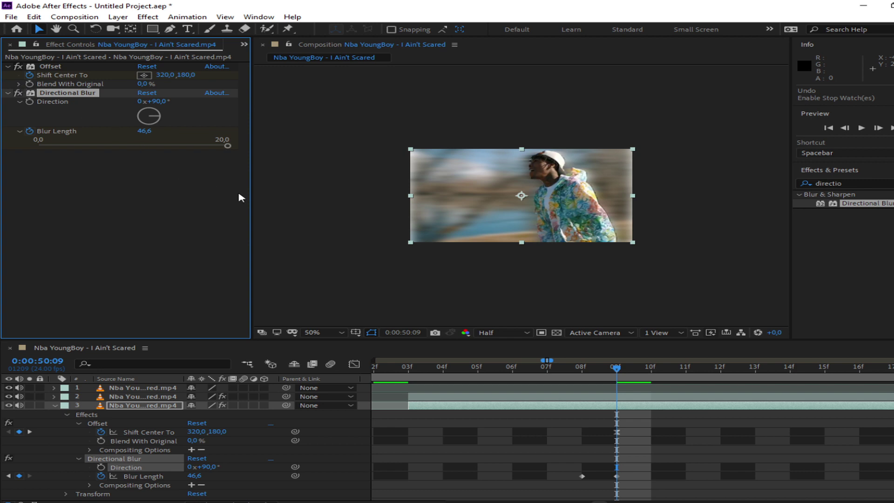
Step: Set the Roto Brush matte's Shift Edge to -100% and its Feather to 7 on the cutout layer
{"action": "left_click", "coordinate": [534, 397]}
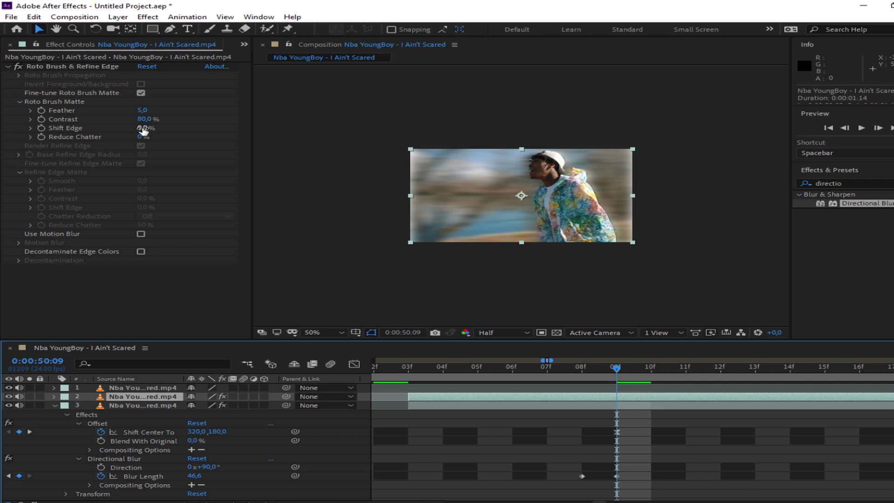
{"action": "left_click_drag", "start_coordinate": [142, 127], "coordinate": [20, 132]}
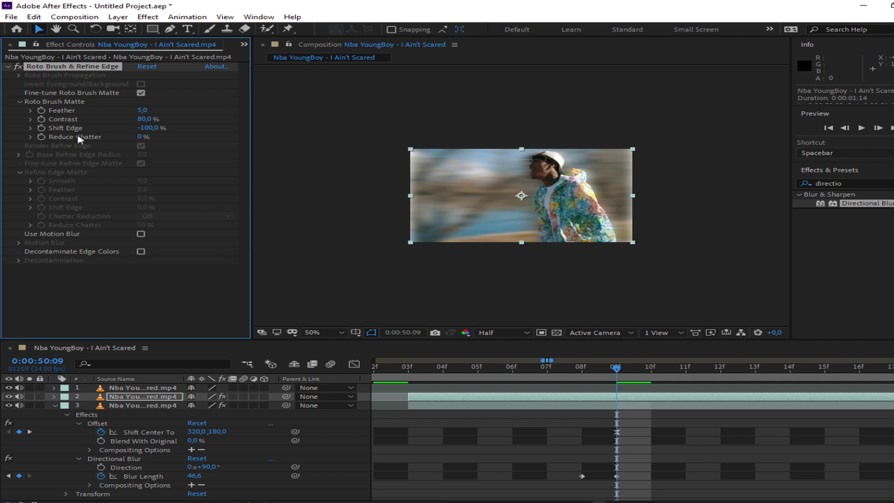
{"action": "left_click_drag", "start_coordinate": [144, 110], "coordinate": [158, 110]}
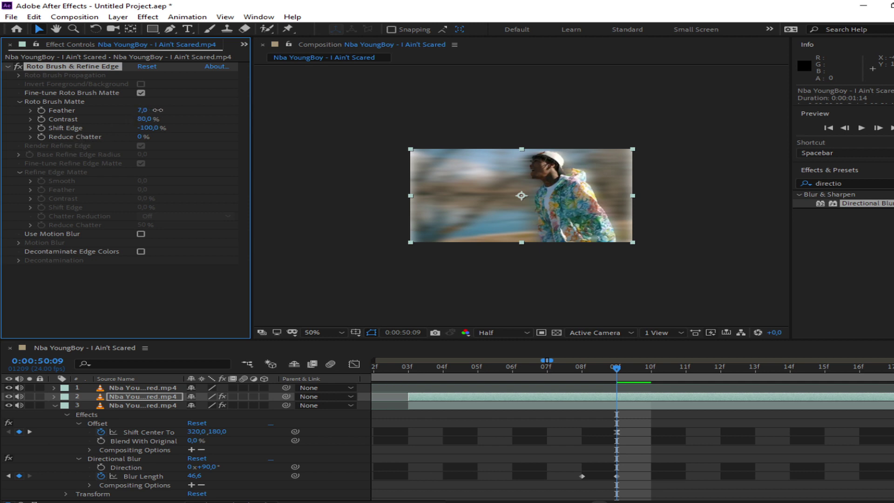